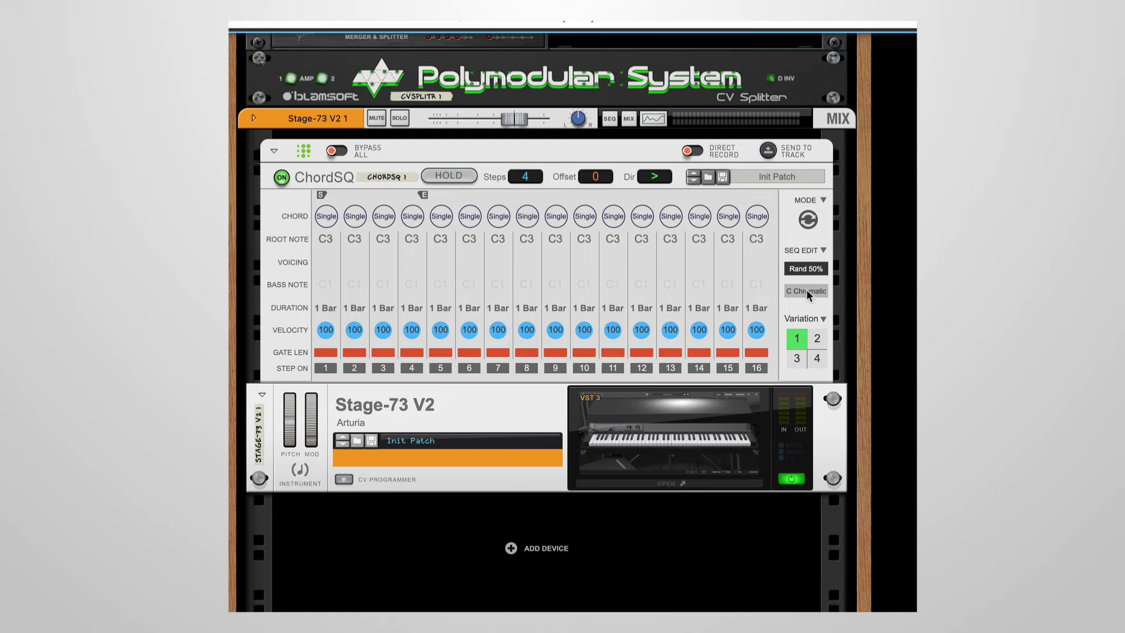
- Set the ChordSQ scale to C Major and make step 1 a C major chord
left_click(807, 293)
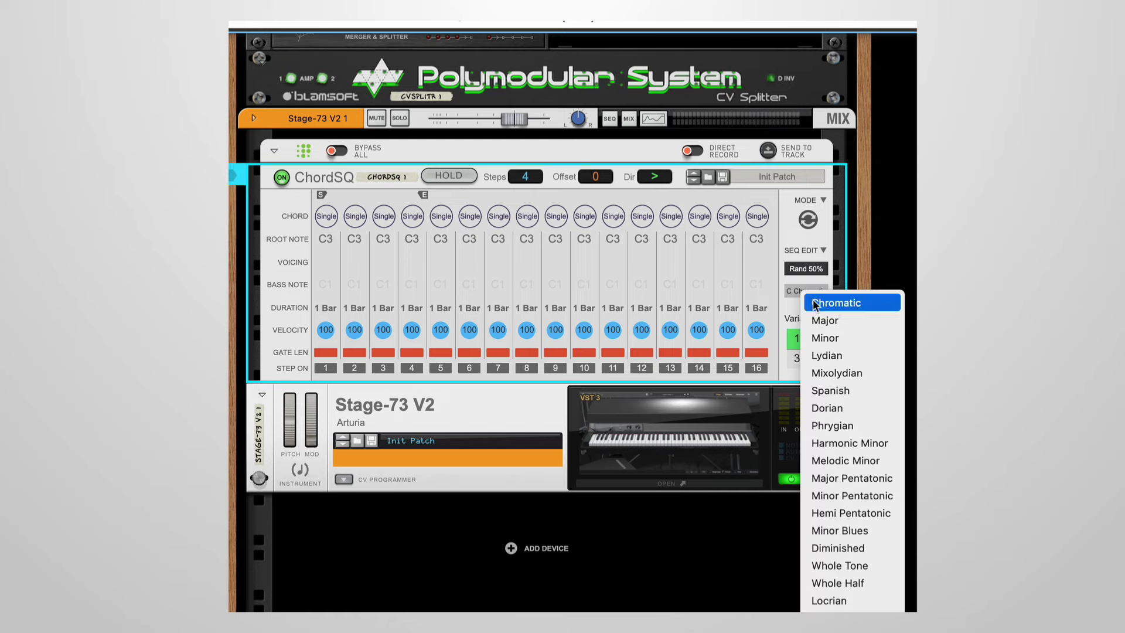
left_click(818, 324)
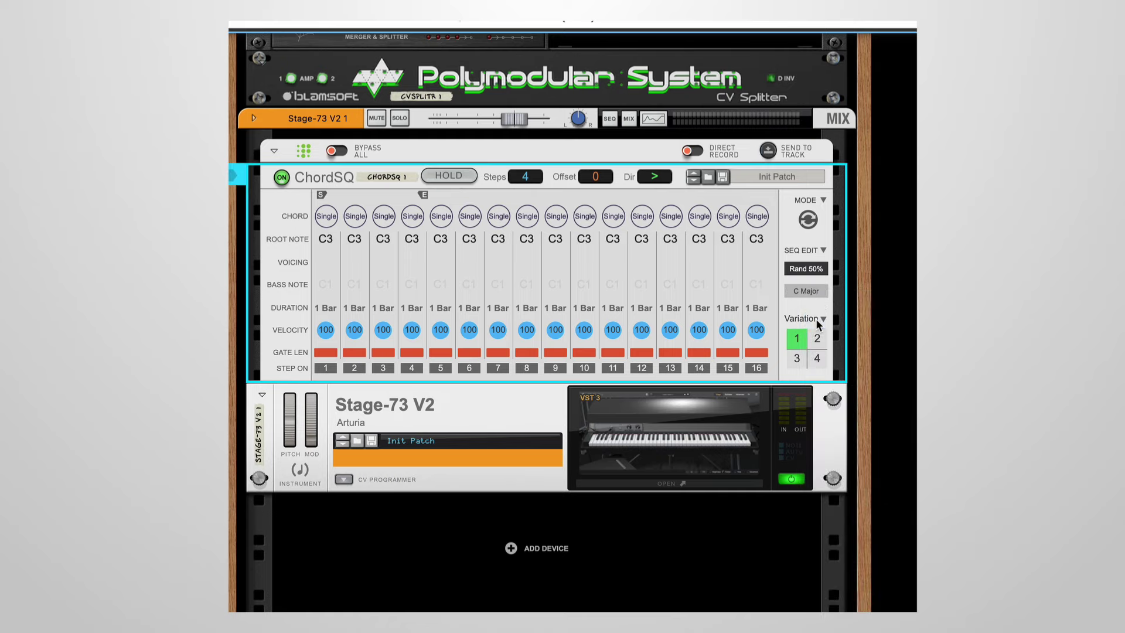
left_click(327, 217)
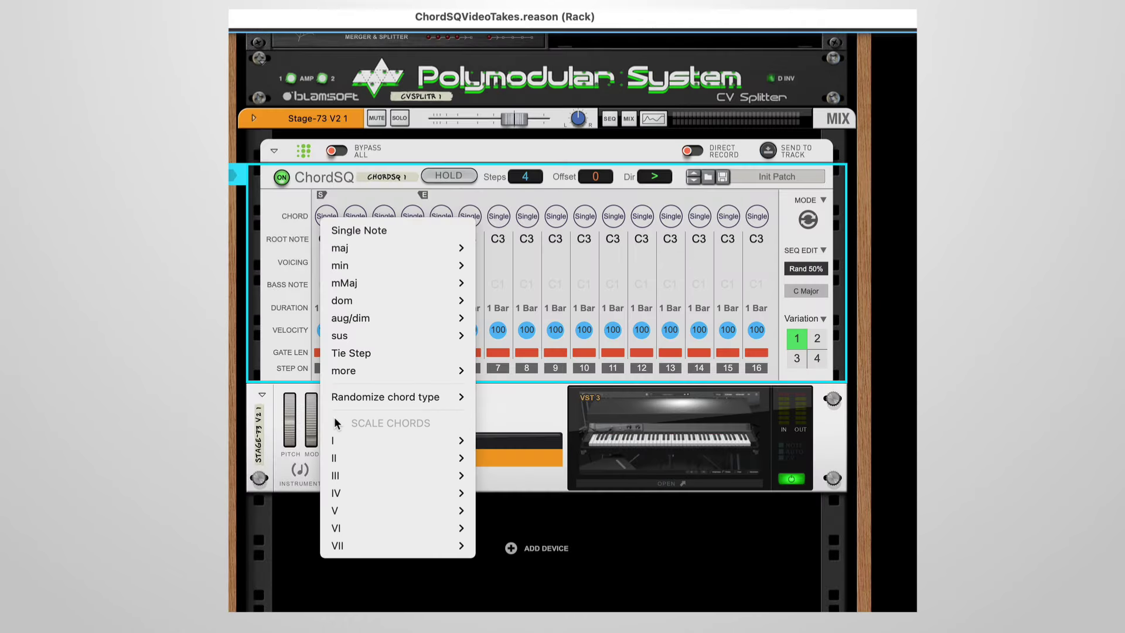
mouse_move(339, 441)
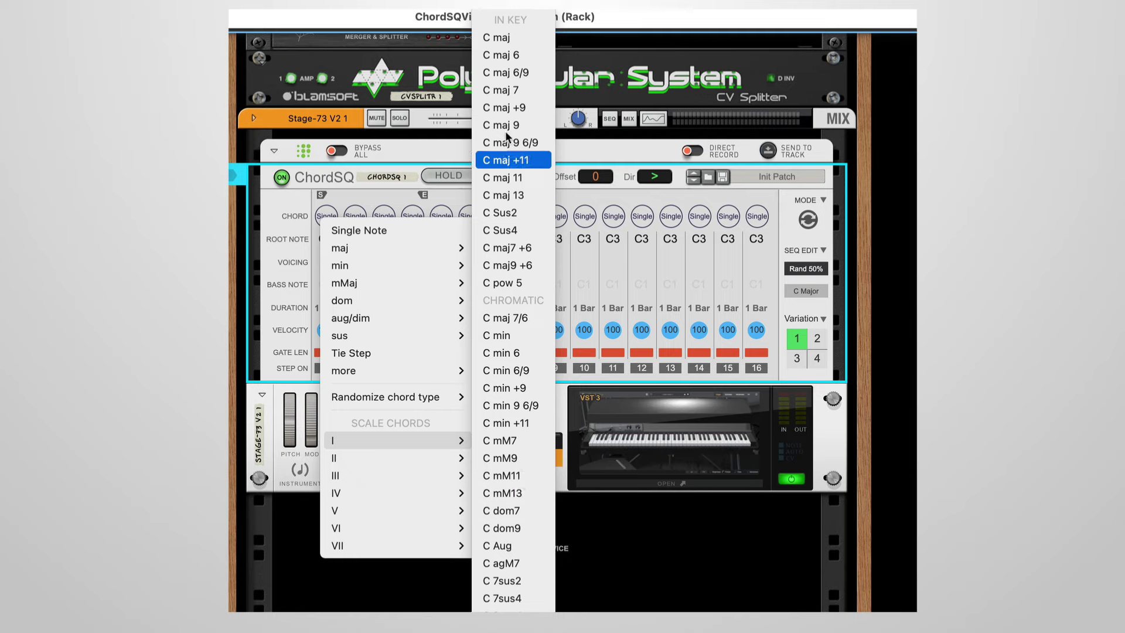
left_click(511, 39)
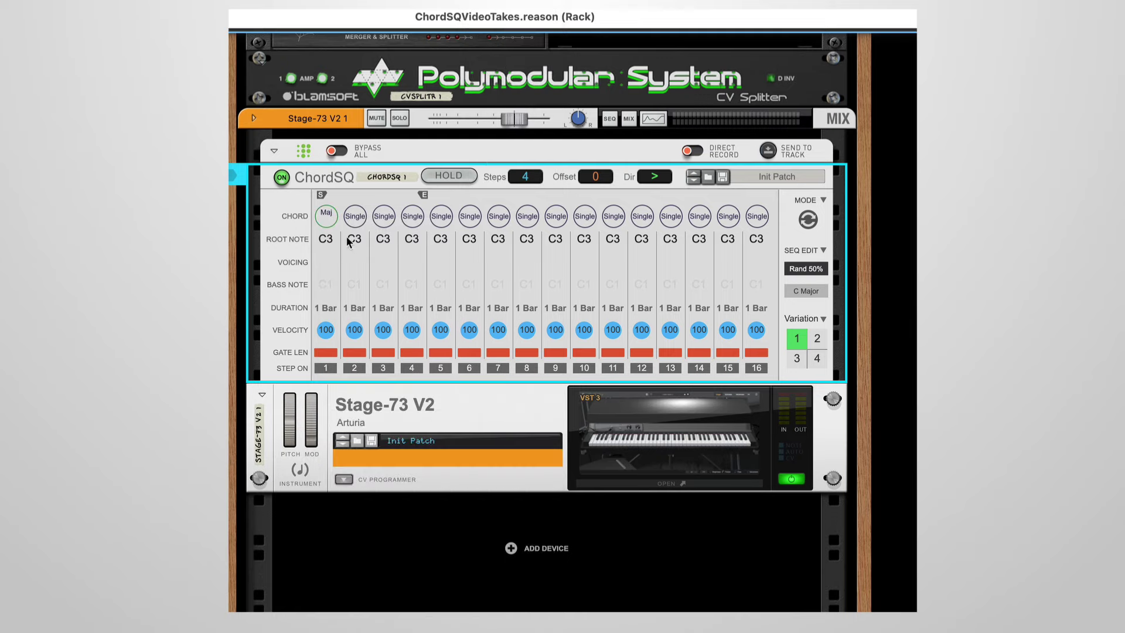
- Fill steps 2–4 with A minor, F major and G major chords
left_click(355, 217)
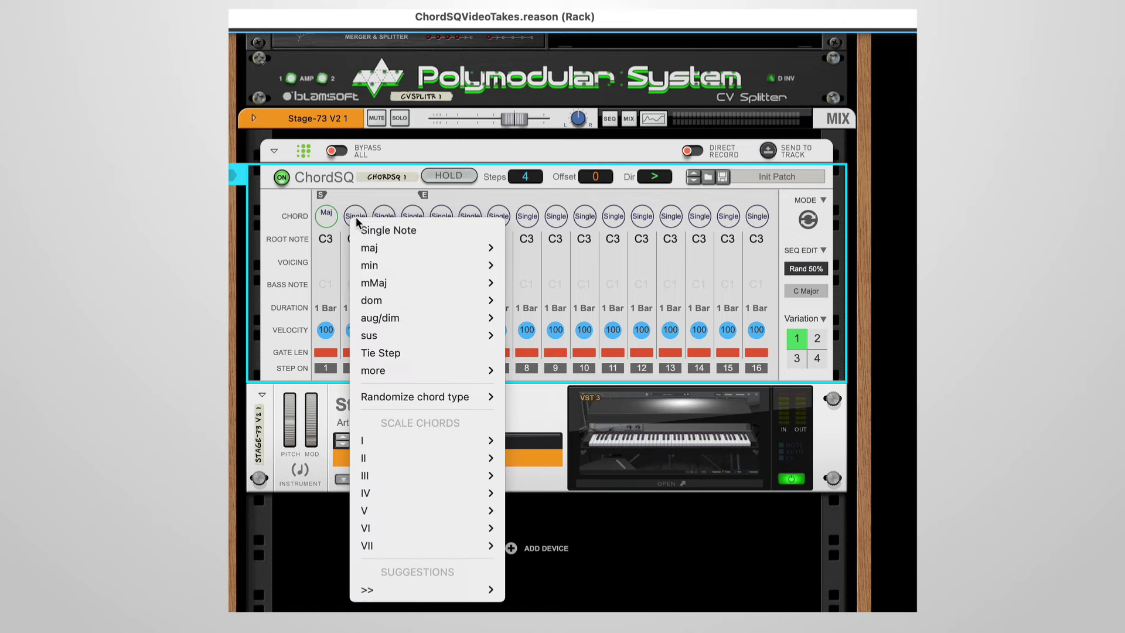
mouse_move(411, 528)
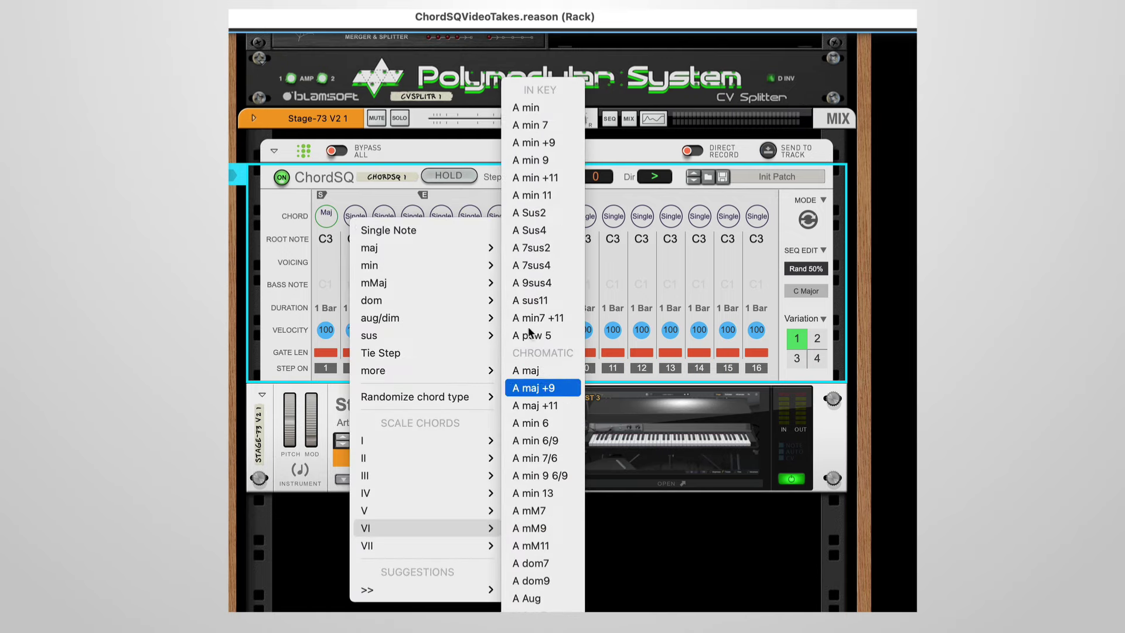
left_click(524, 109)
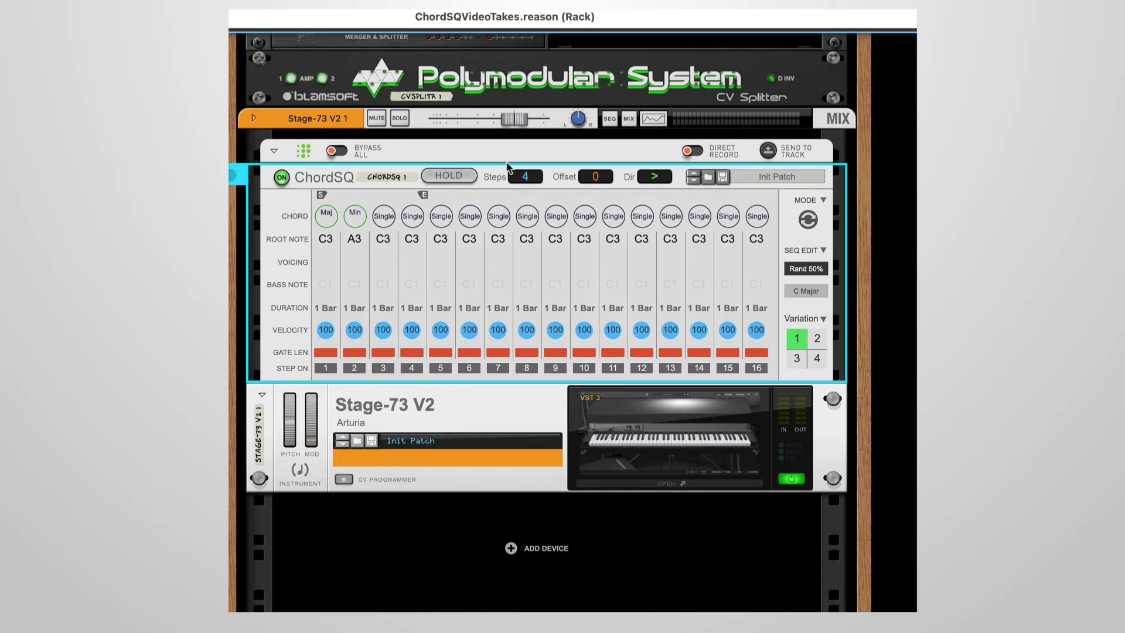
left_click(384, 217)
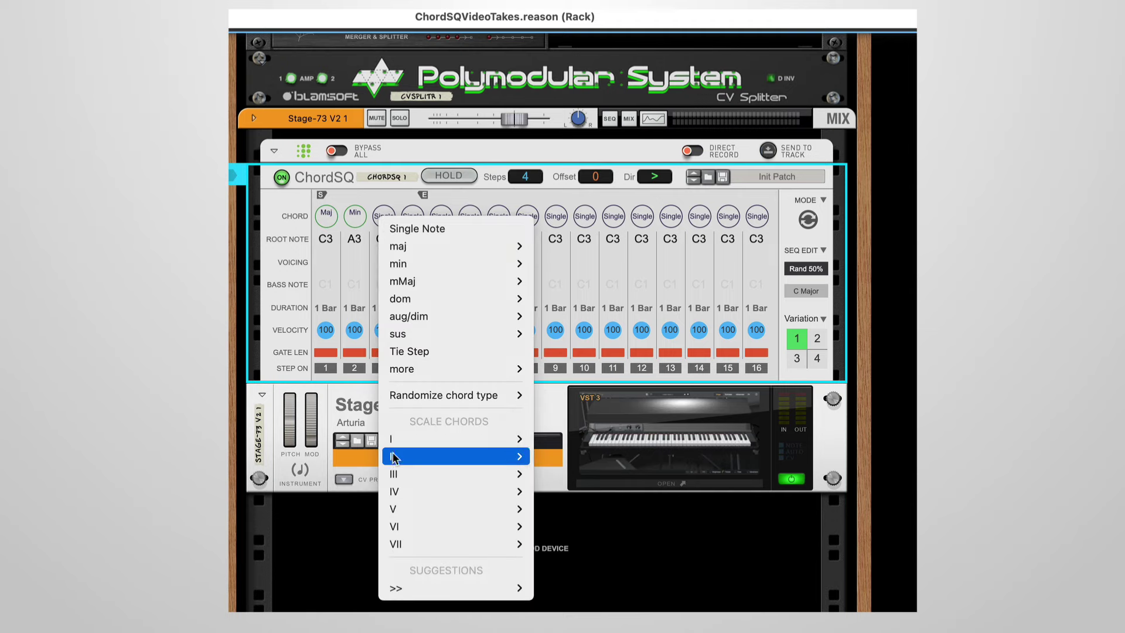
mouse_move(395, 492)
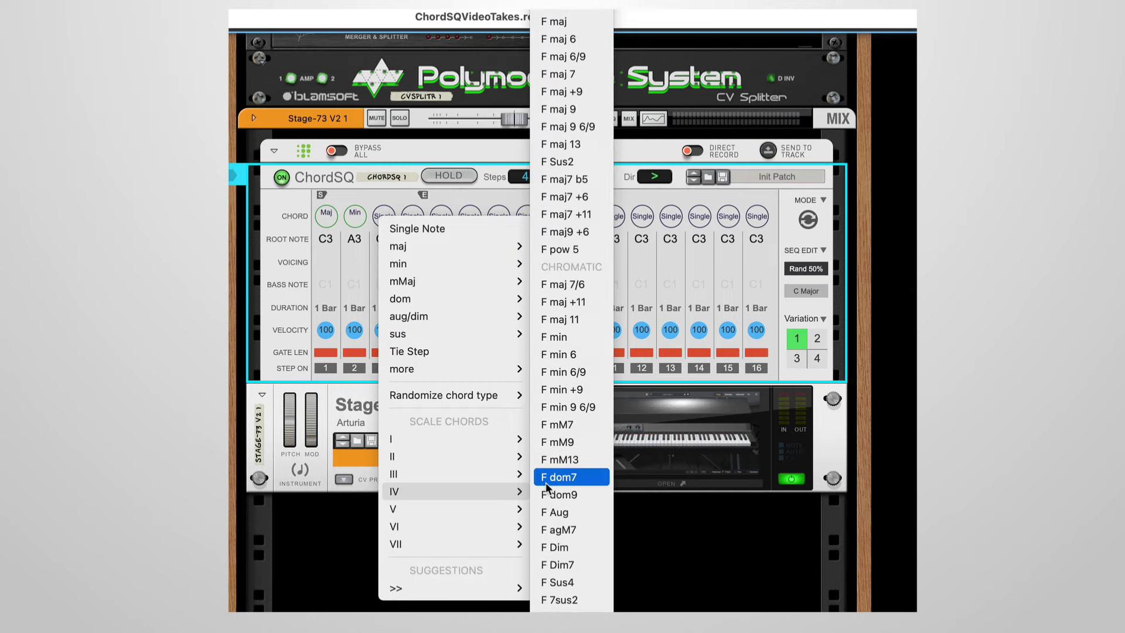
left_click(562, 22)
left_click(413, 218)
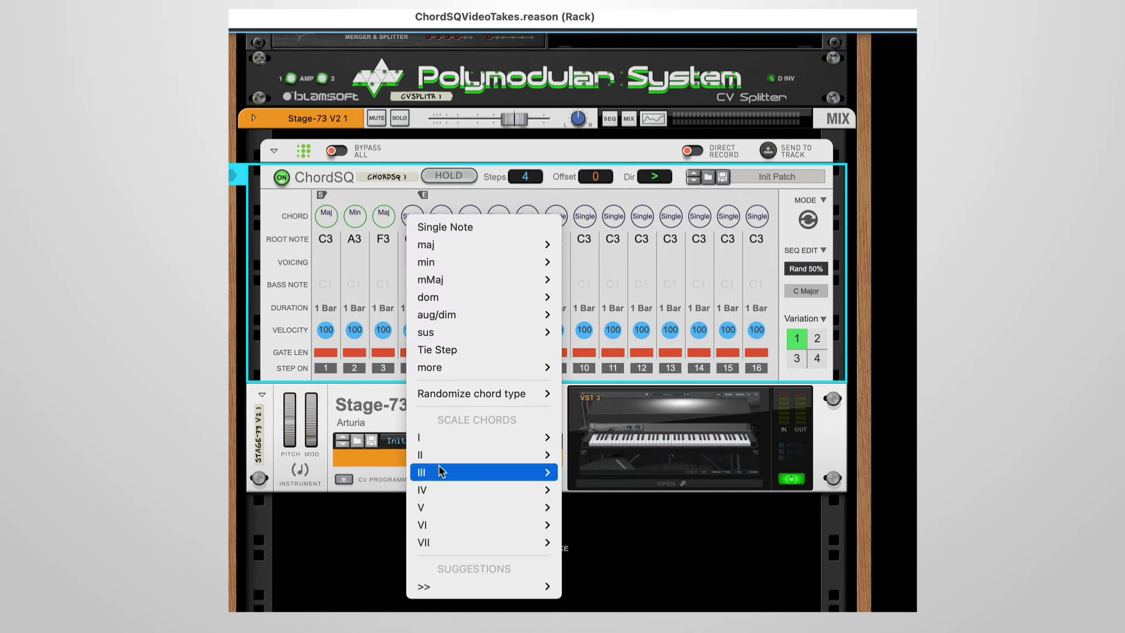
mouse_move(442, 507)
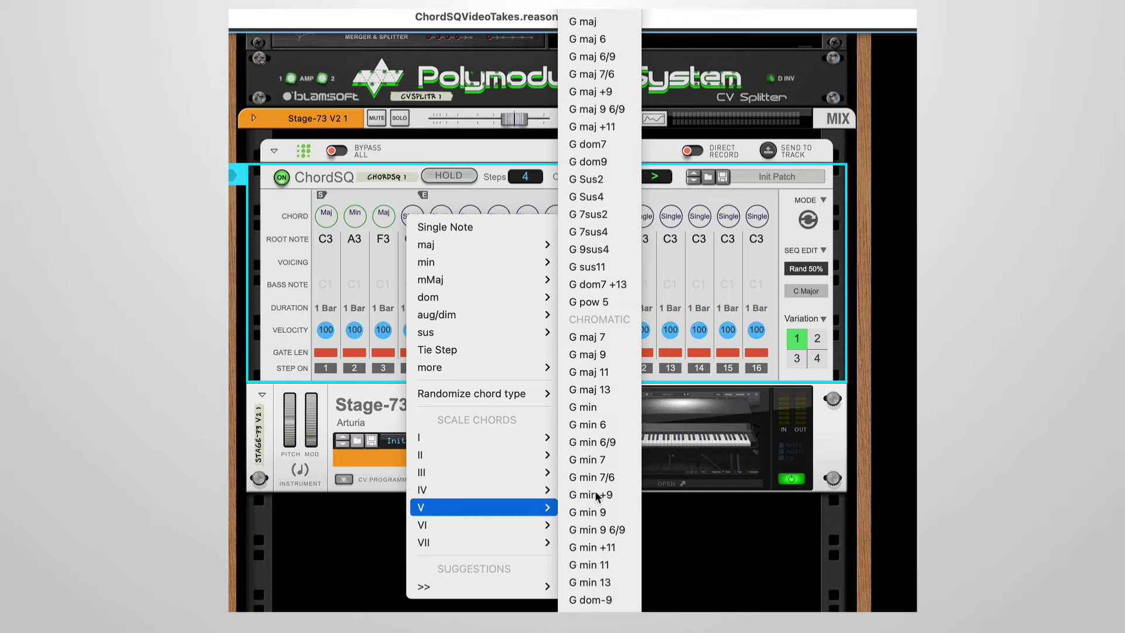
left_click(599, 24)
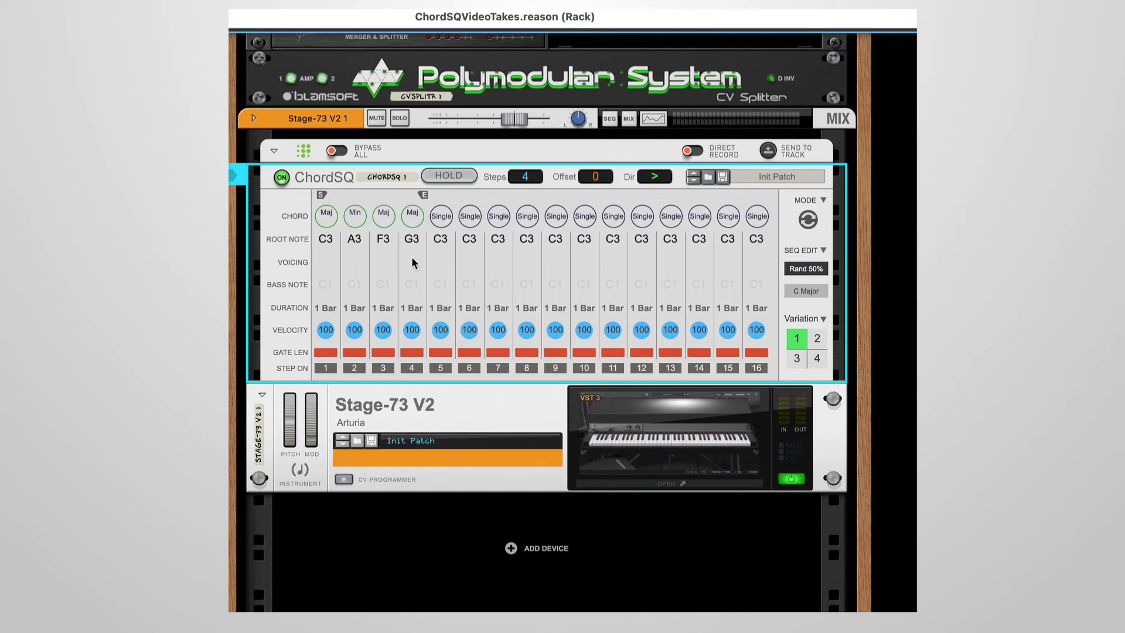
- Voice the A minor and G major chords on steps 2 and 4 as Inv 1, then start playback
left_click(355, 262)
left_click(370, 286)
left_click(410, 266)
left_click(427, 290)
key("space")
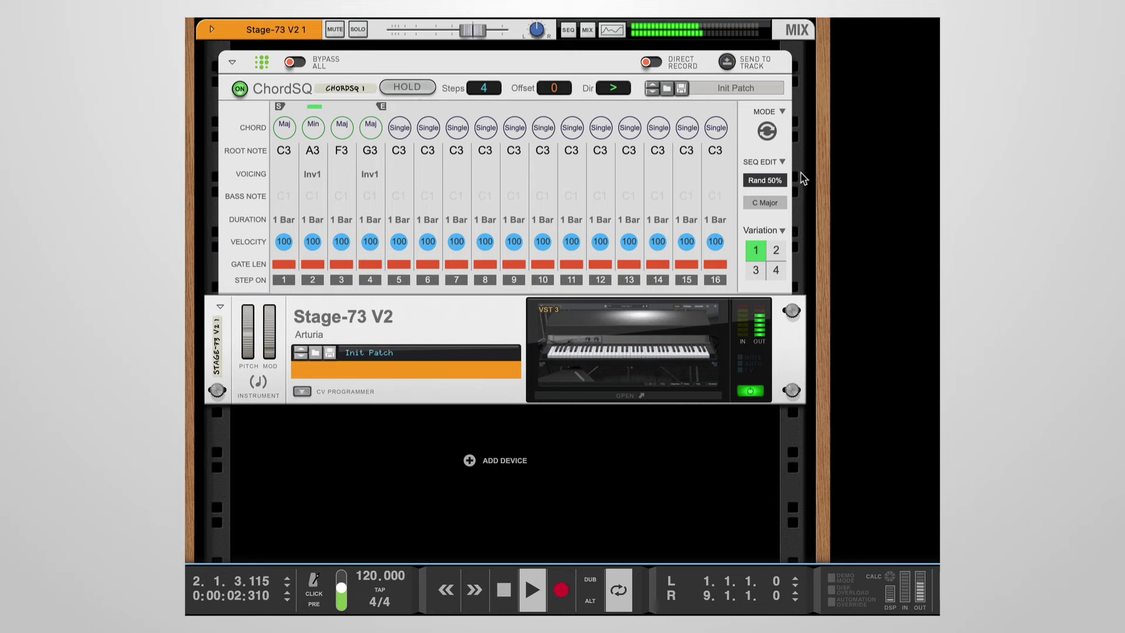
- Try the Standard and Subscript 1 scale-degree displays, settling on Subscript 2
left_click(768, 160)
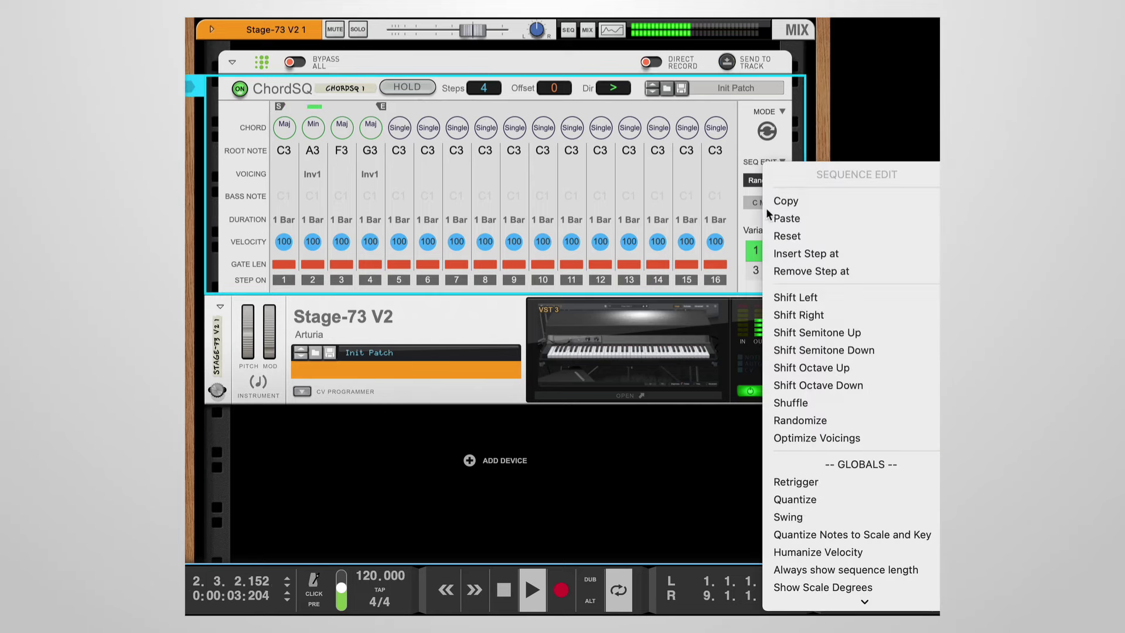
mouse_move(806, 592)
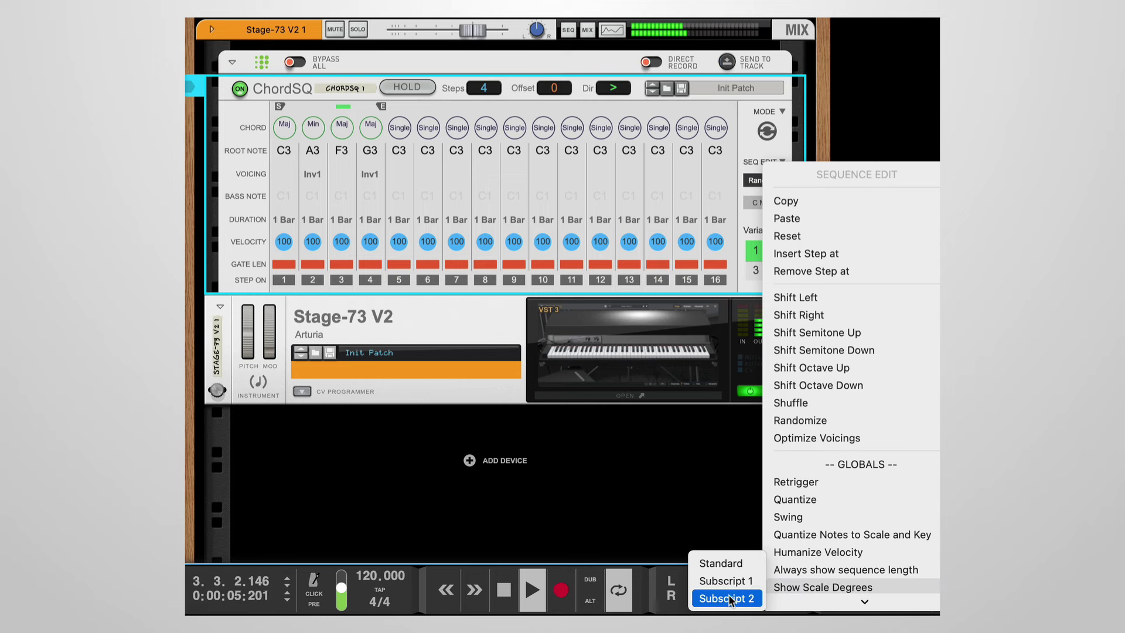
left_click(727, 563)
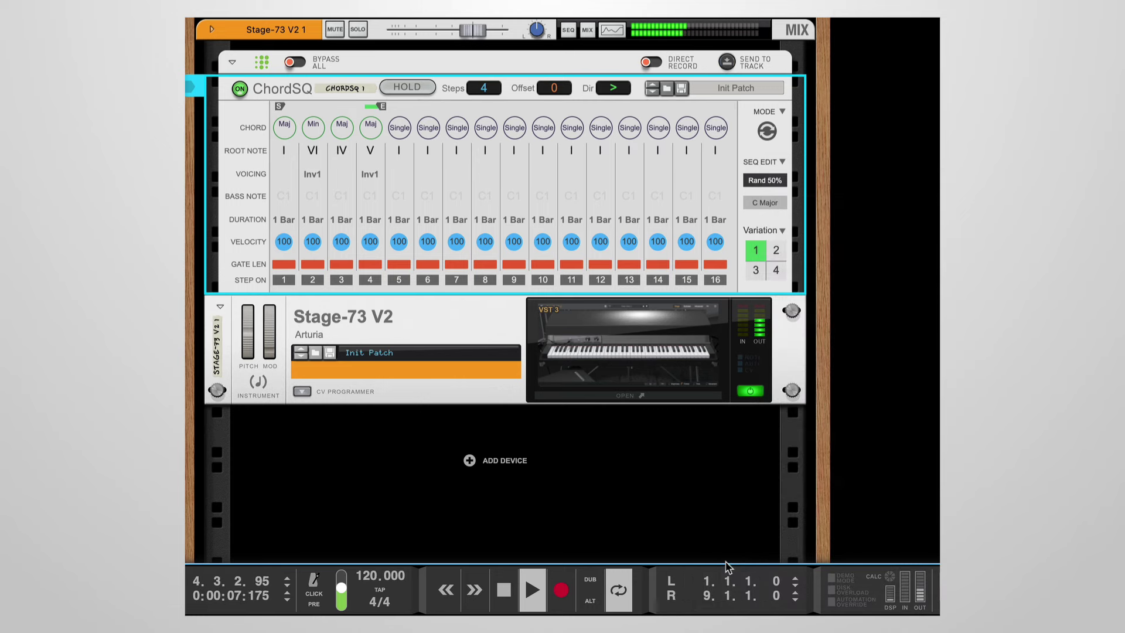
left_click(769, 162)
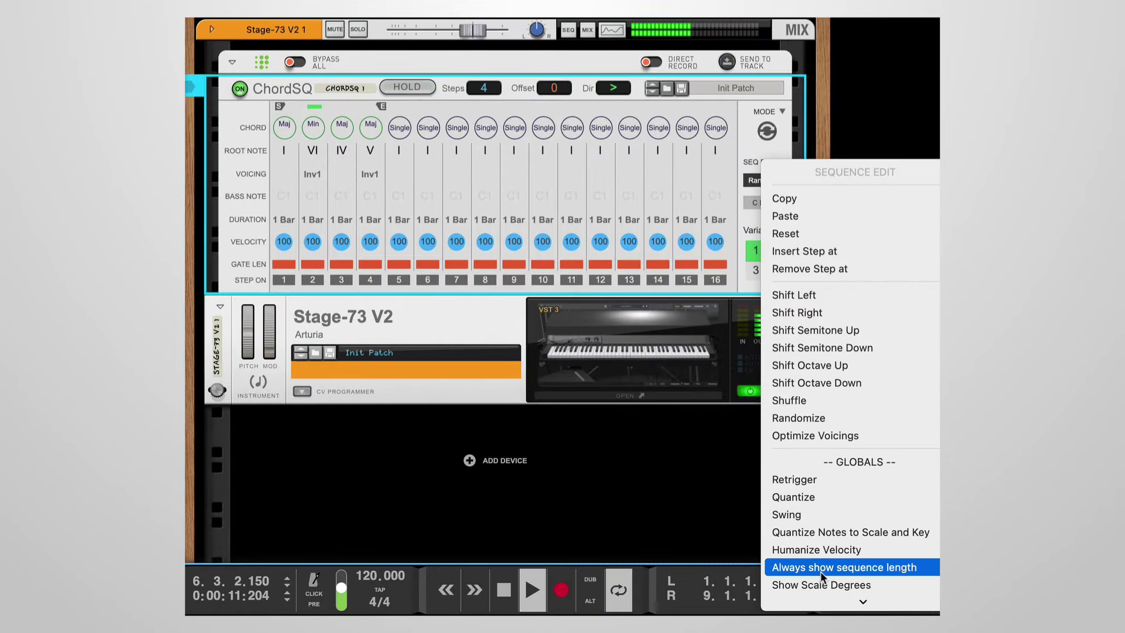
mouse_move(821, 582)
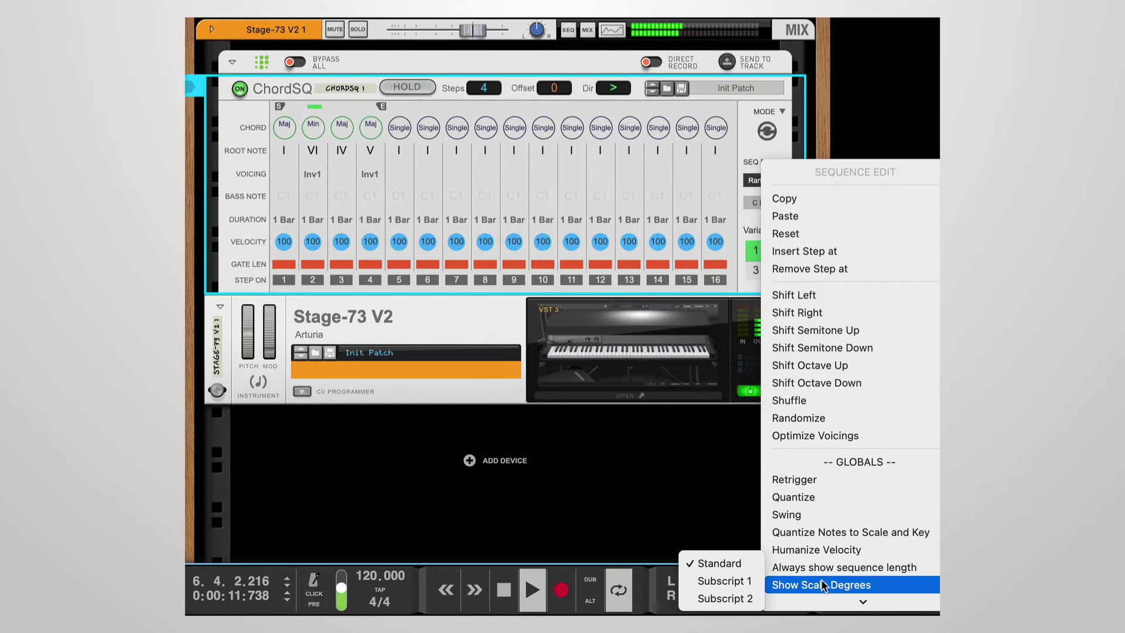
left_click(750, 580)
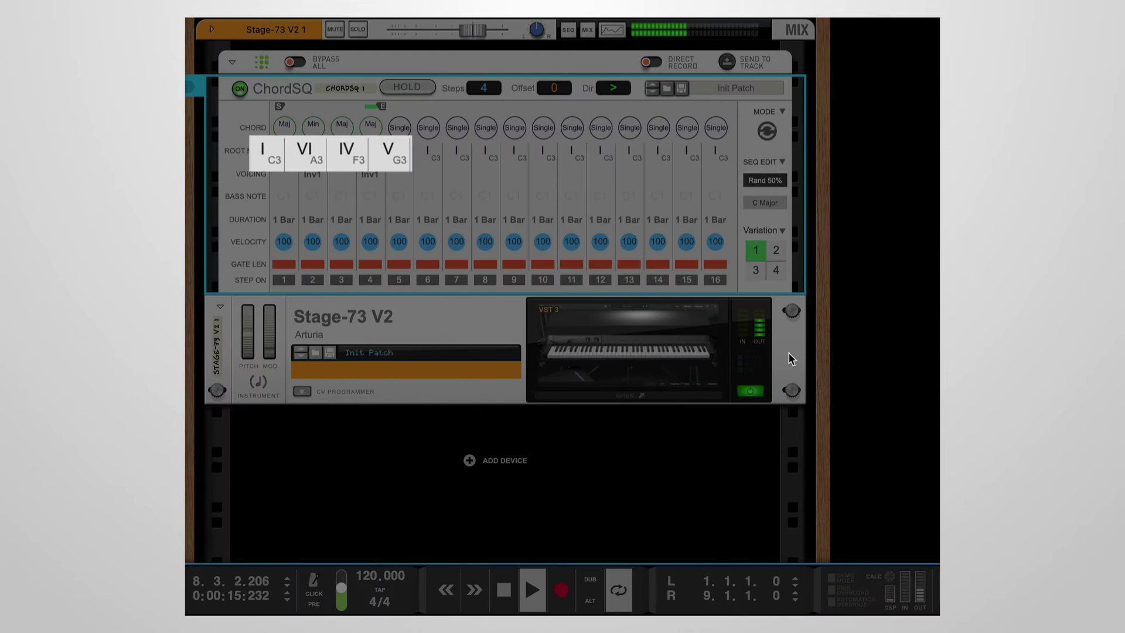
left_click(765, 161)
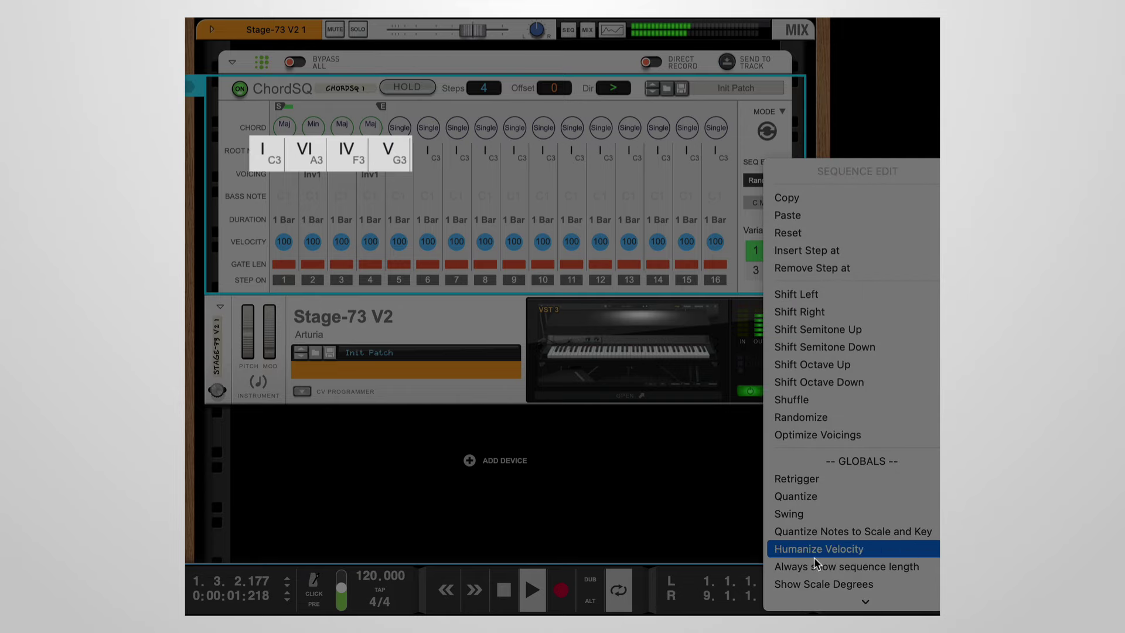
mouse_move(820, 584)
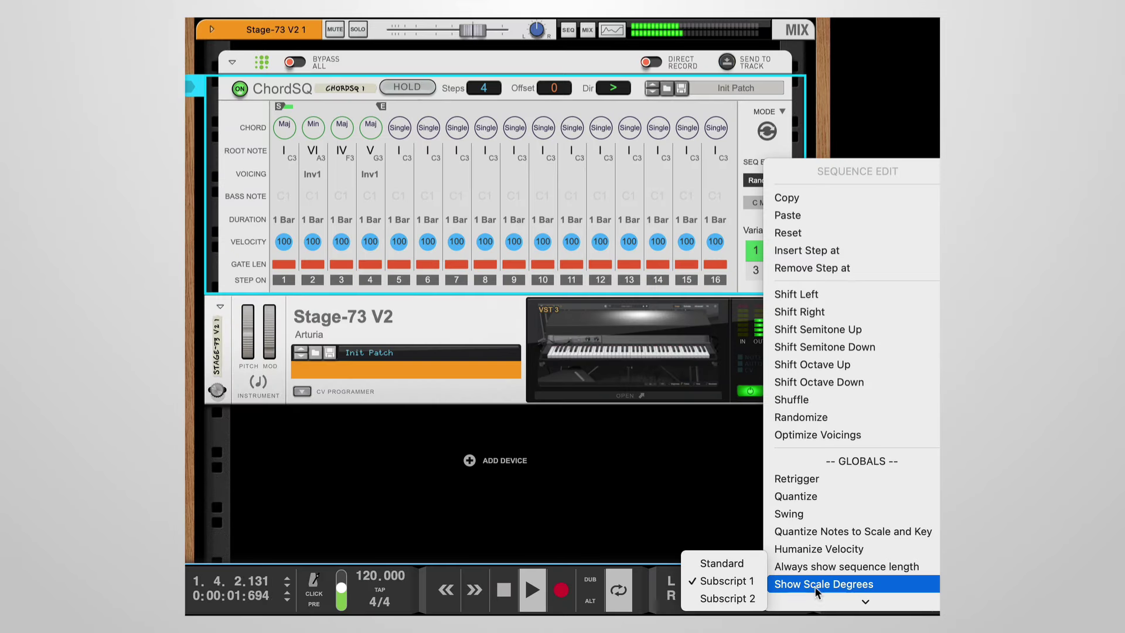
left_click(741, 598)
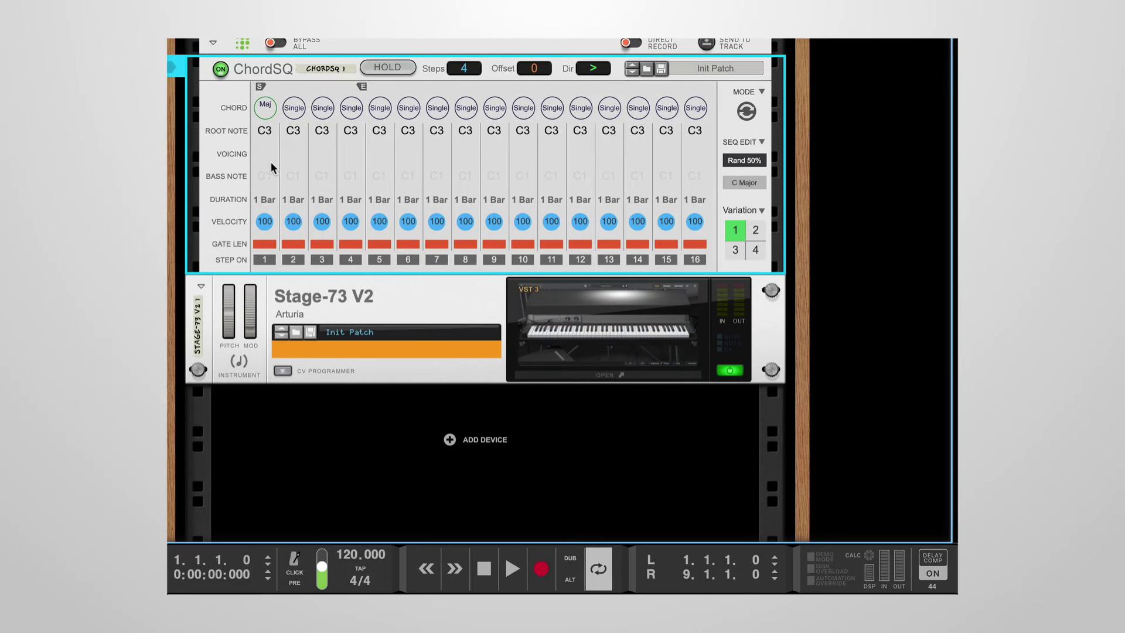
- Set steps 2–4 to suggested D7sus4, A minor 7 and E minor chords, then play the sequence
left_click(294, 109)
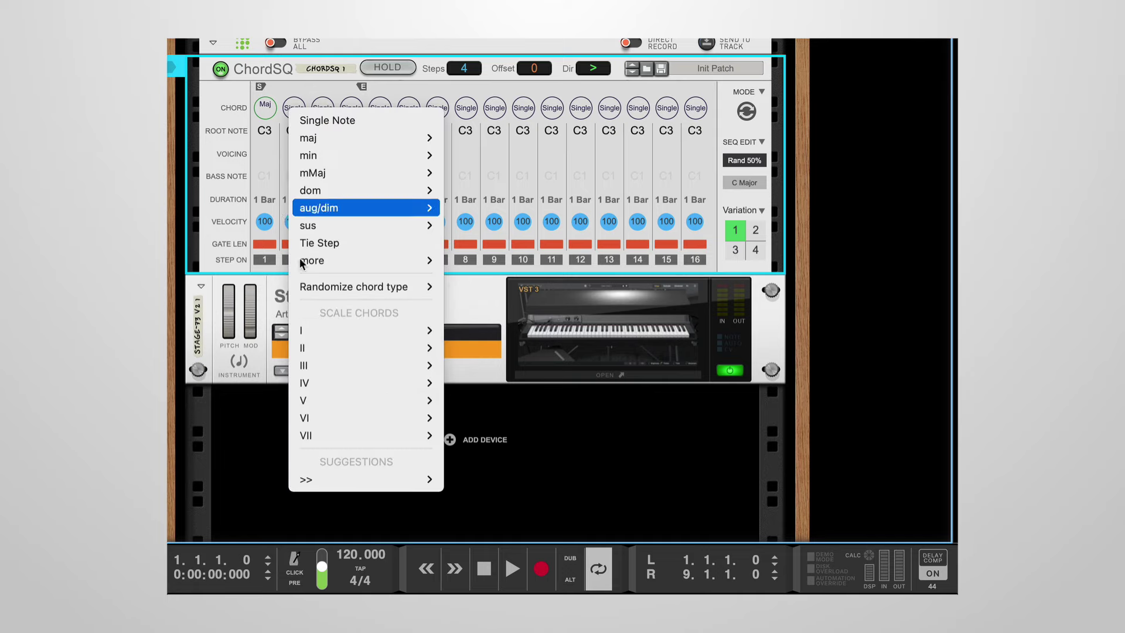
mouse_move(304, 480)
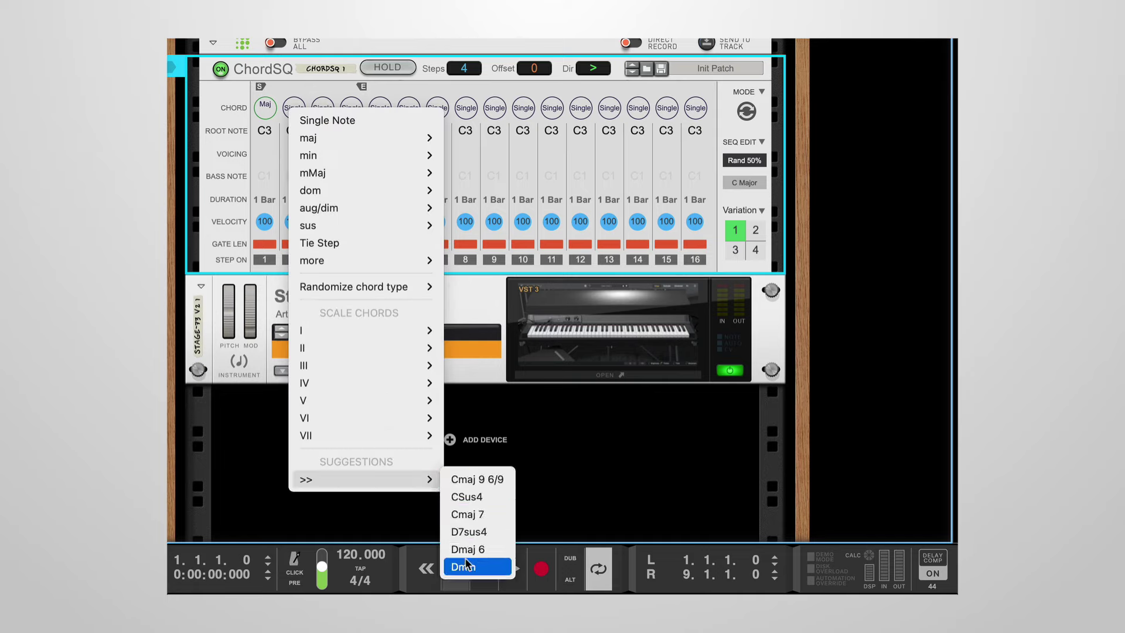
left_click(470, 532)
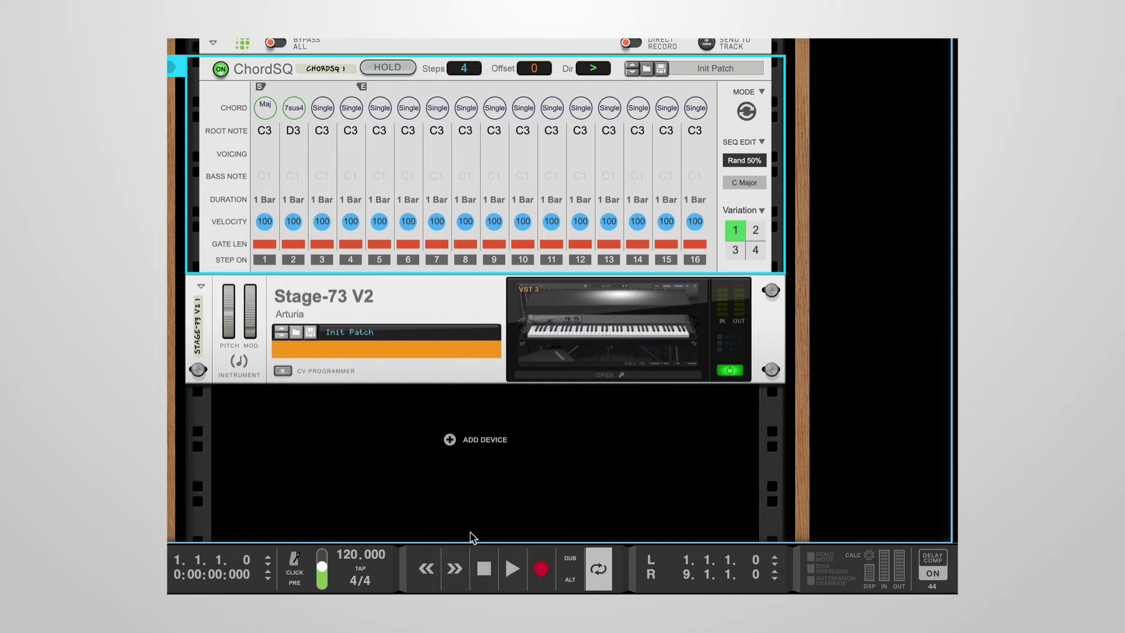
left_click(324, 110)
mouse_move(361, 479)
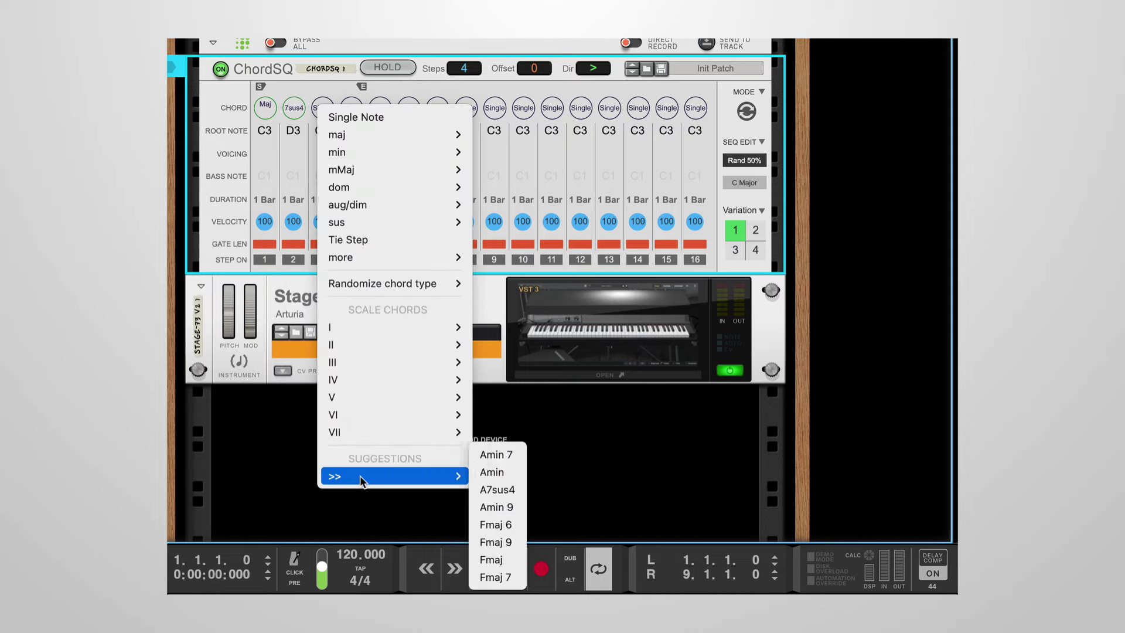
left_click(494, 455)
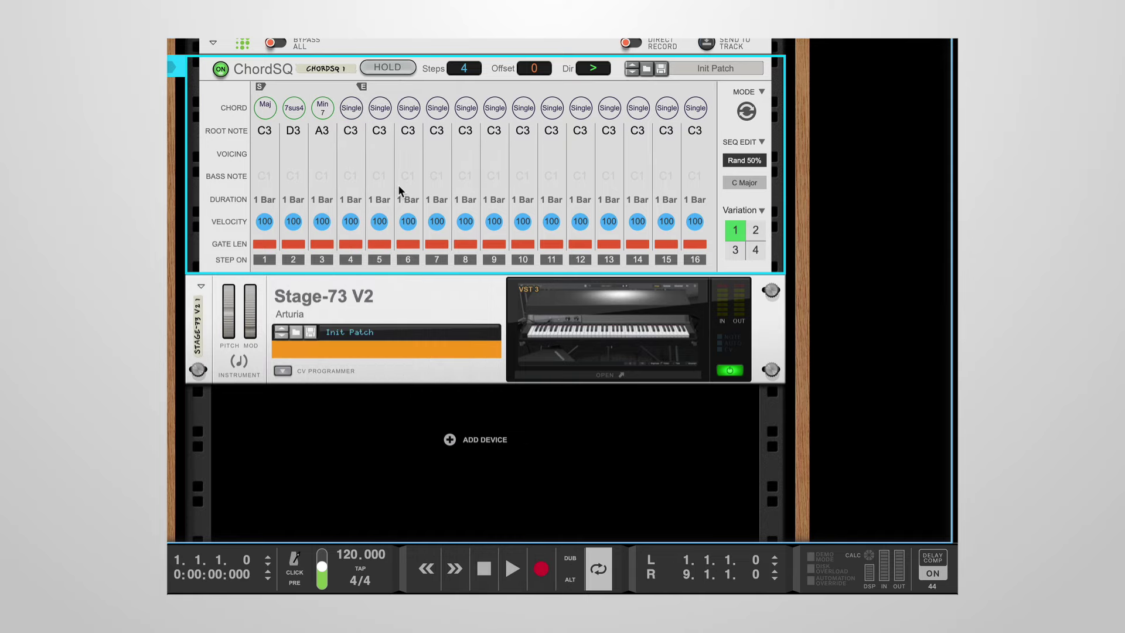
left_click(350, 109)
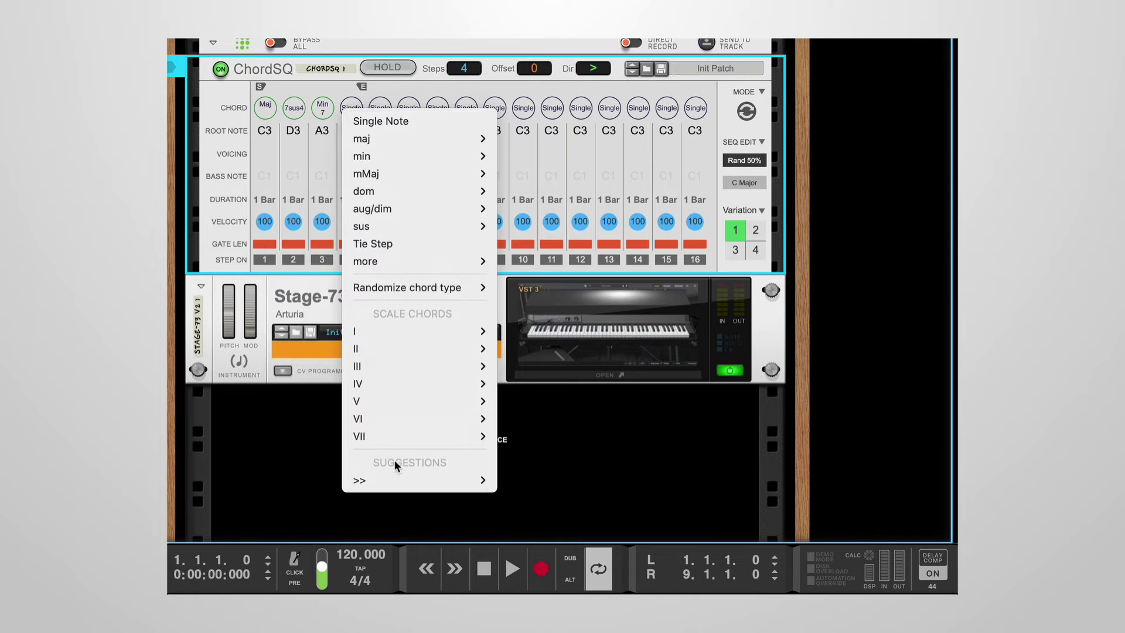
mouse_move(396, 479)
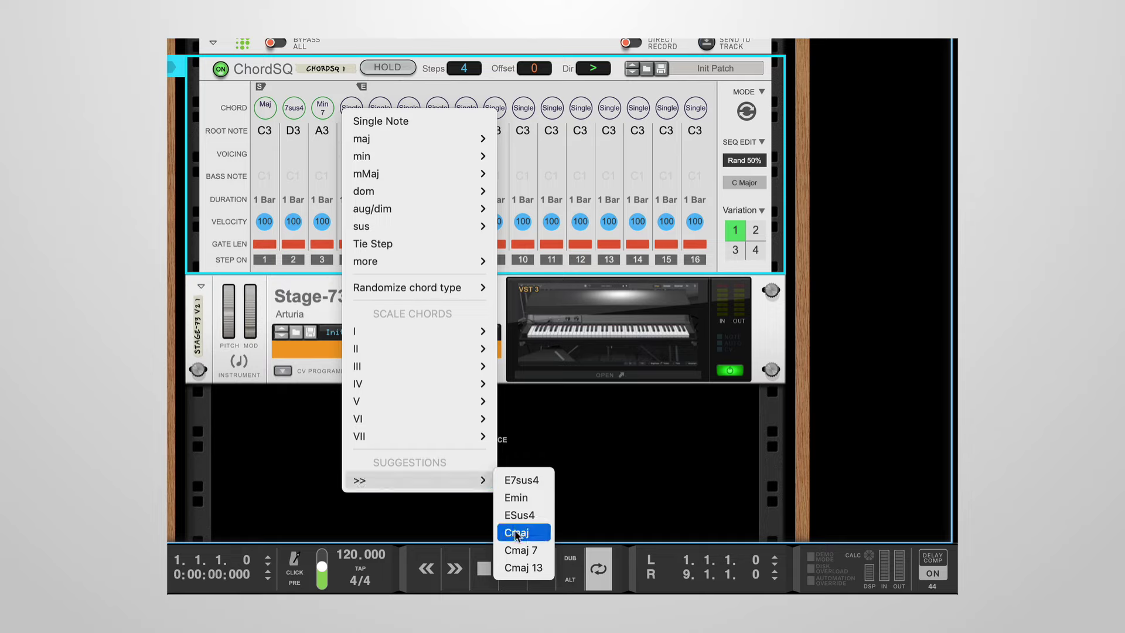
left_click(515, 497)
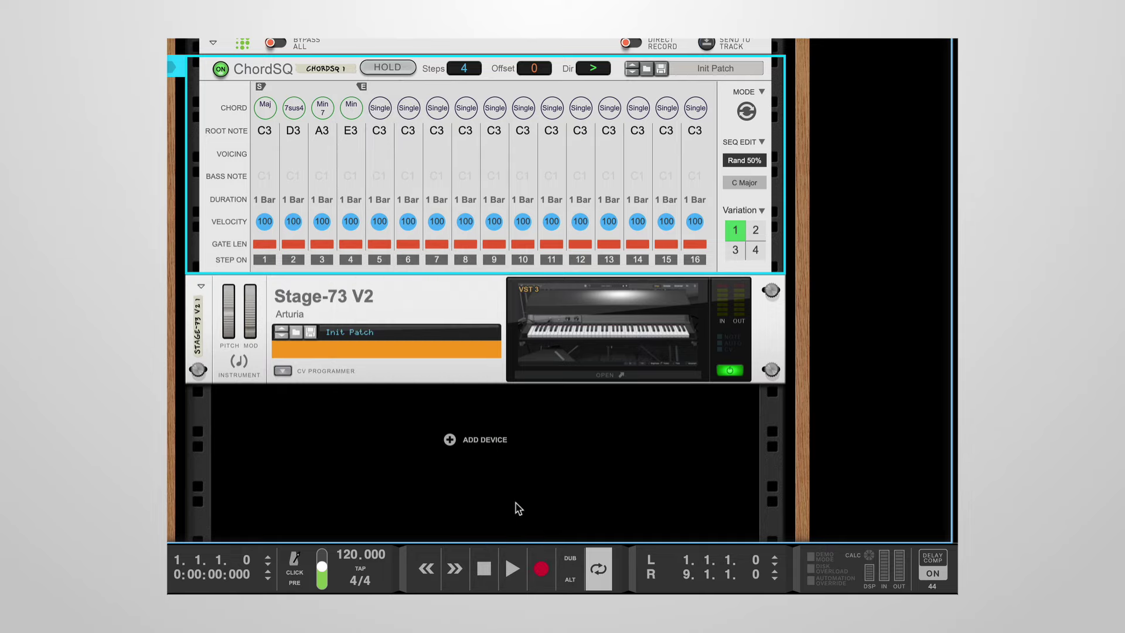
left_click(510, 567)
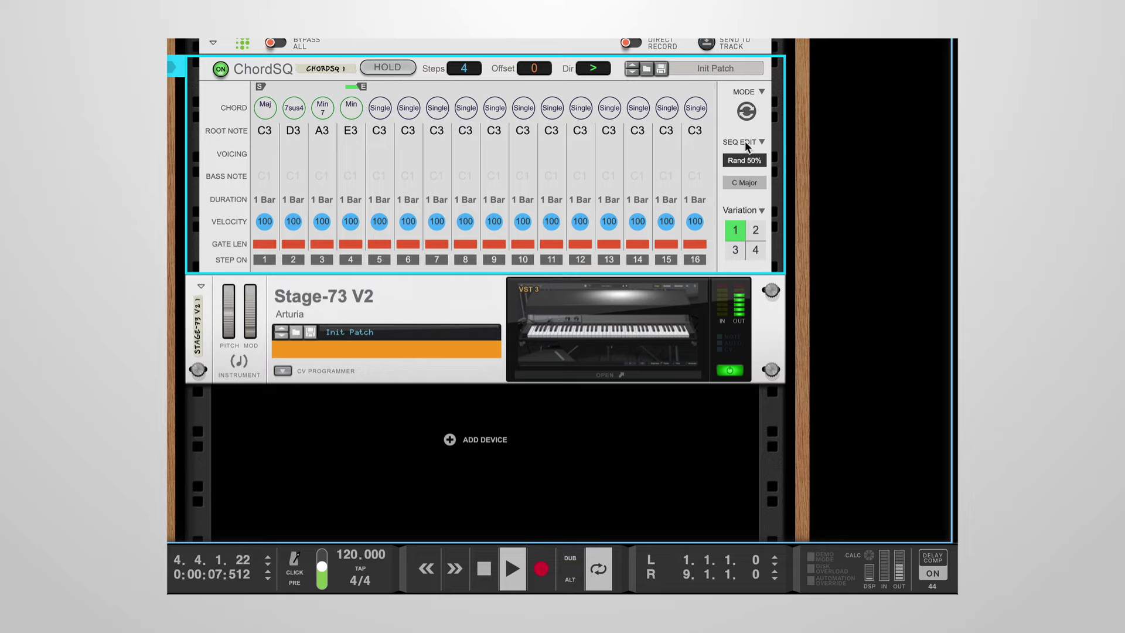
- Apply Optimize Voicings from the SEQ EDIT menu to the four chords
left_click(759, 142)
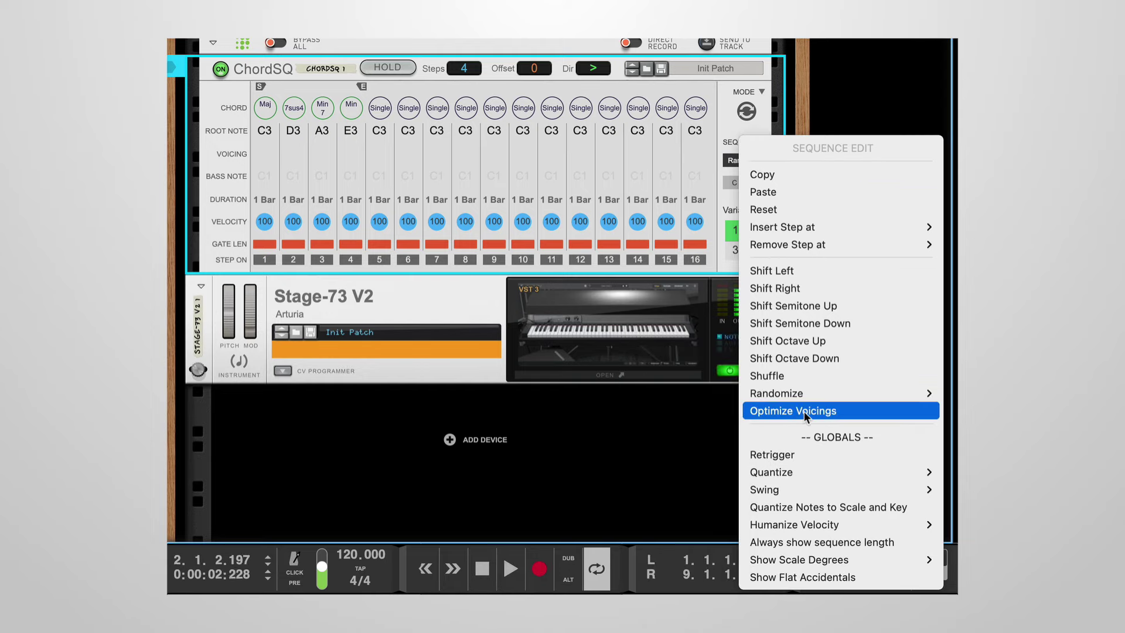
left_click(804, 411)
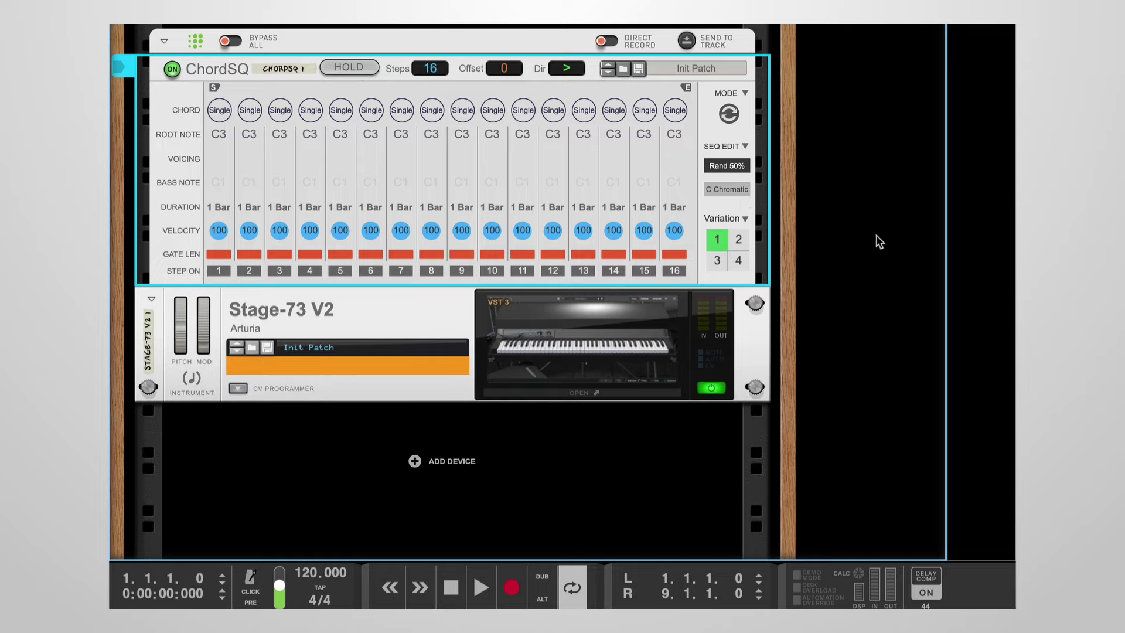
- Change the ChordSQ scale from C Chromatic to C Lydian
left_click(726, 190)
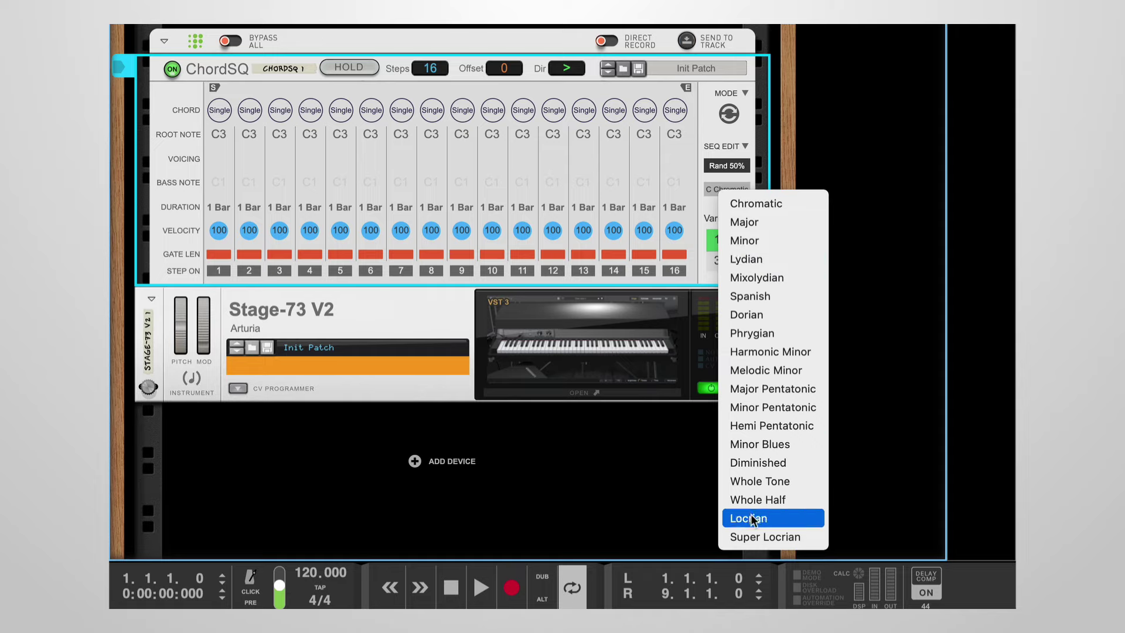
left_click(756, 262)
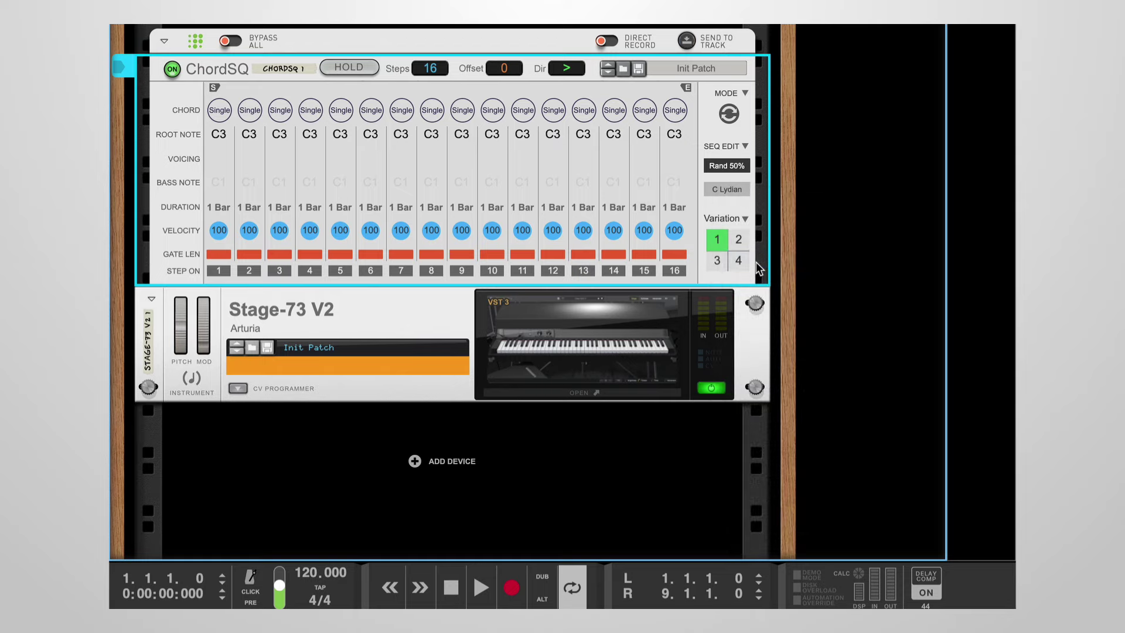
left_click(733, 219)
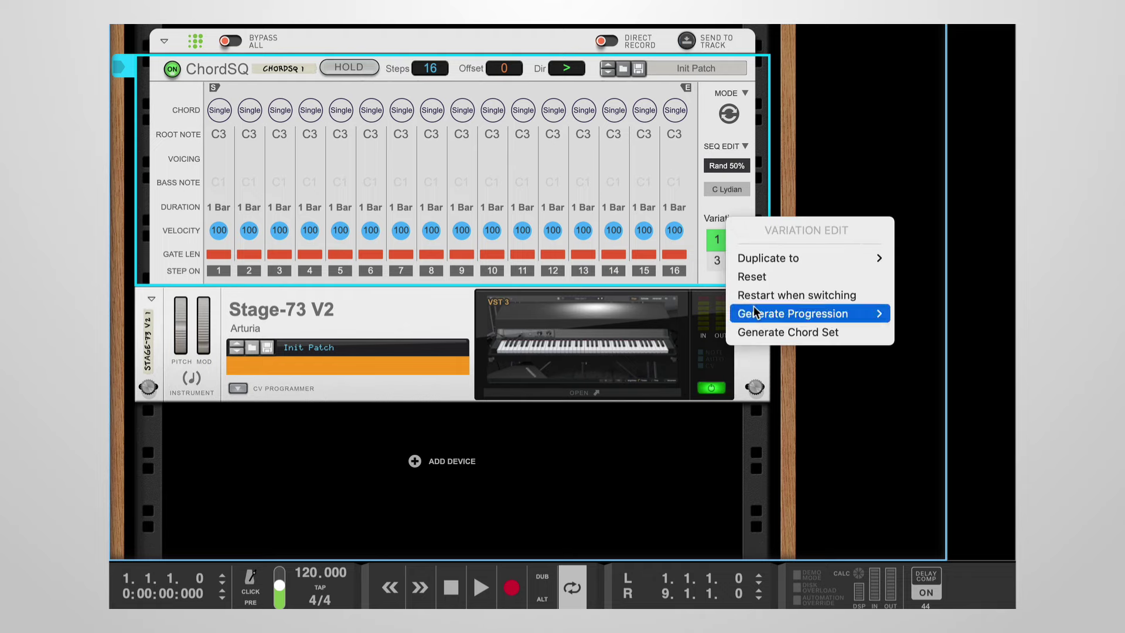
- Generate a six-chord C Lydian progression with the Current Duration option
mouse_move(755, 311)
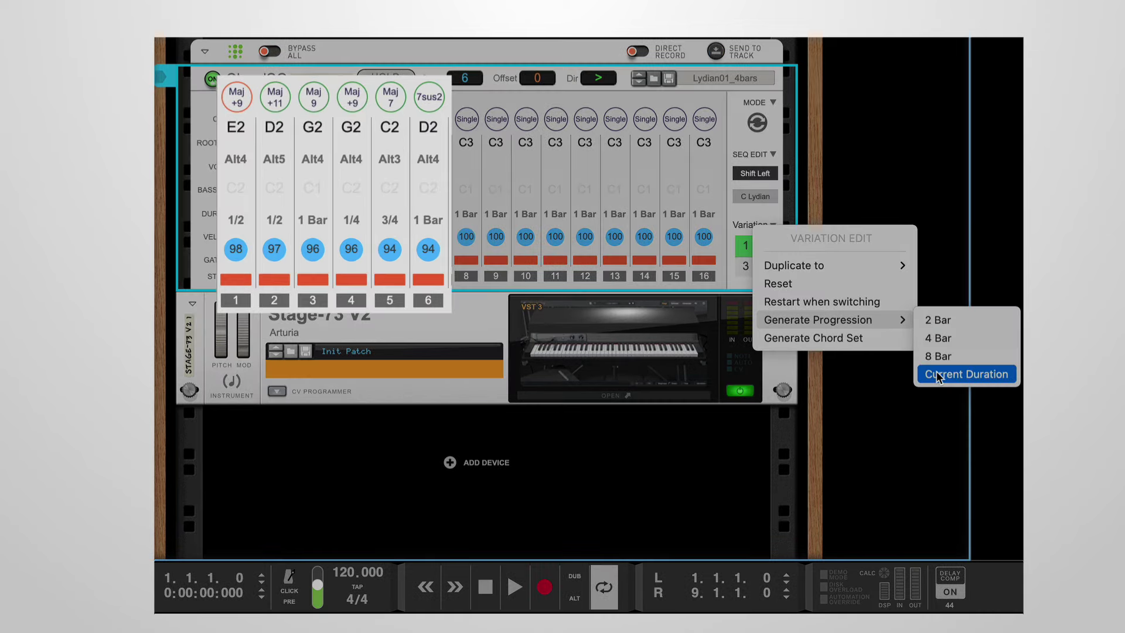
left_click(939, 376)
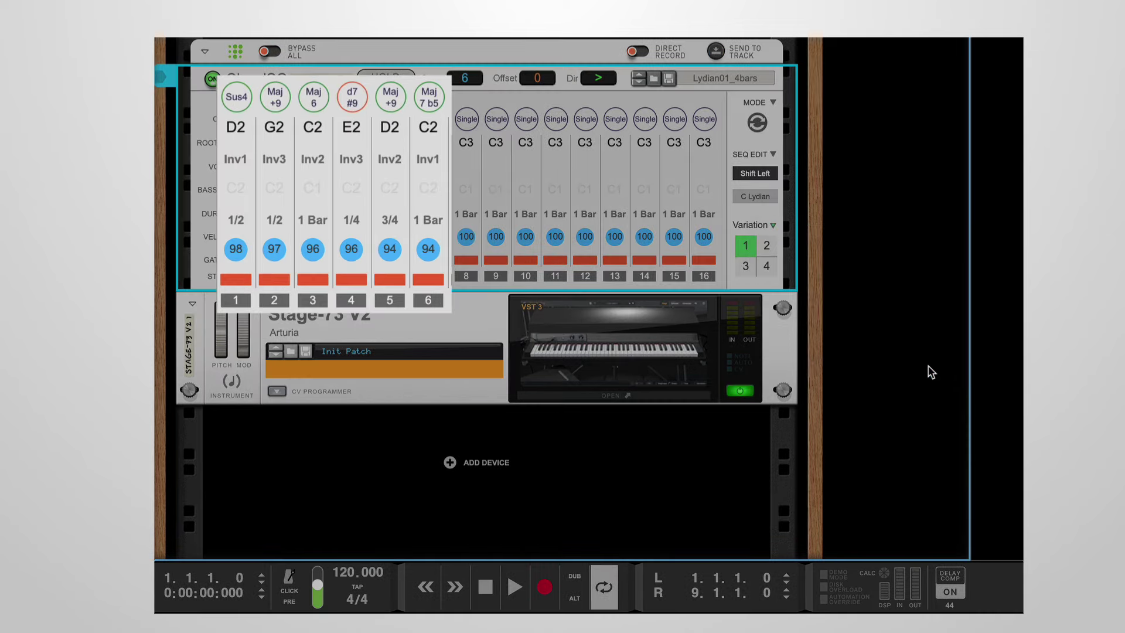
left_click(767, 229)
mouse_move(829, 320)
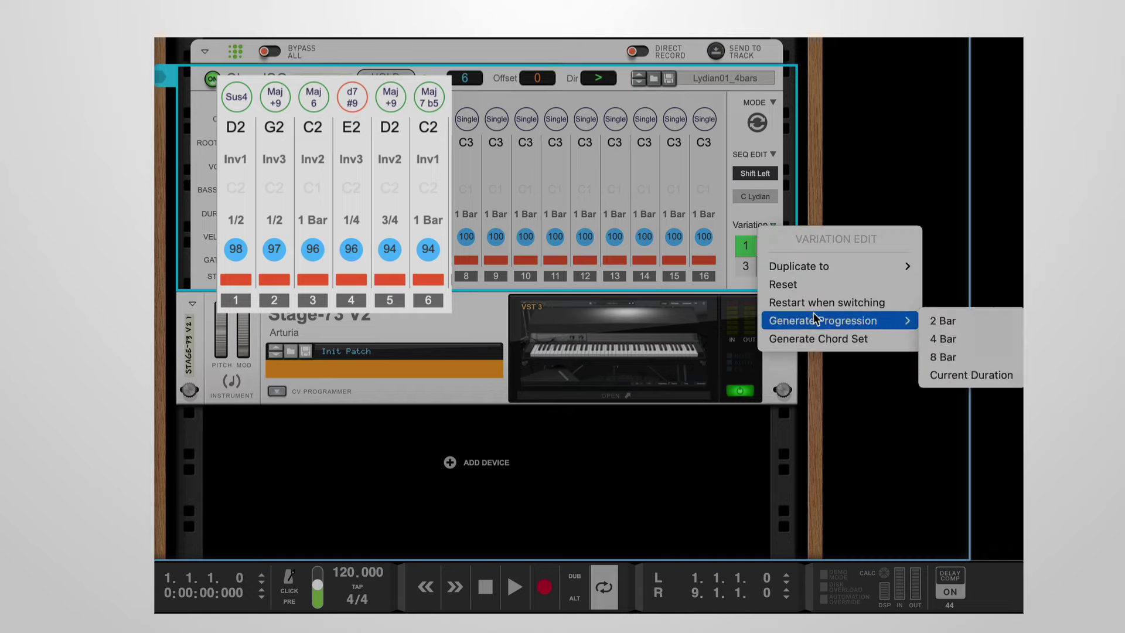
- Generate an 8 Bar progression, re-roll the six chords four times, and play them
left_click(968, 375)
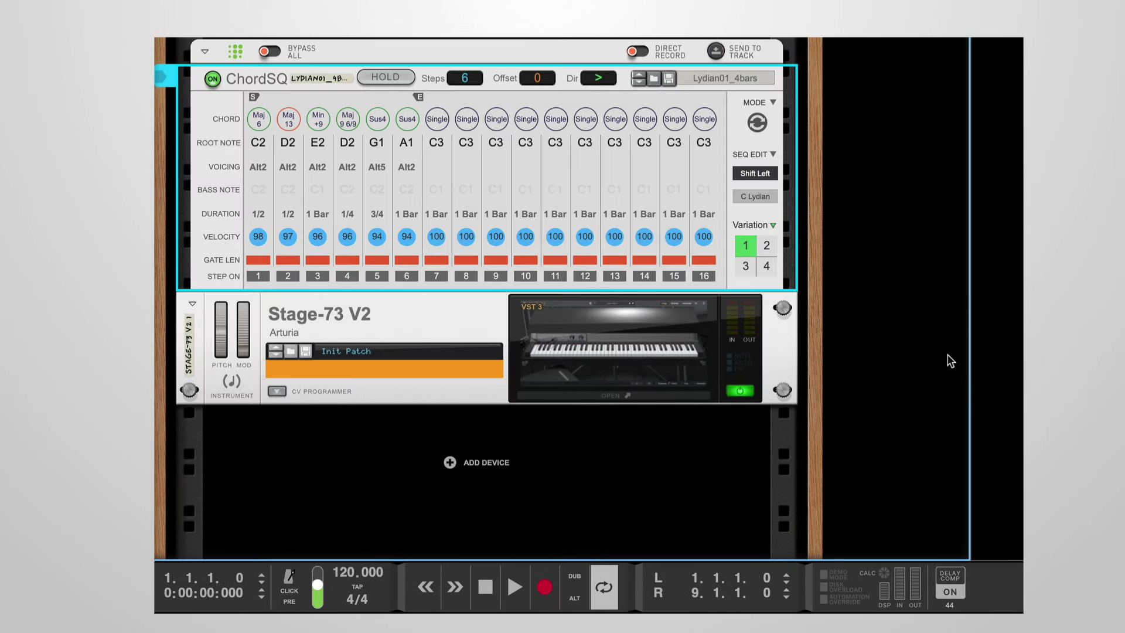
left_click(774, 224, "shift")
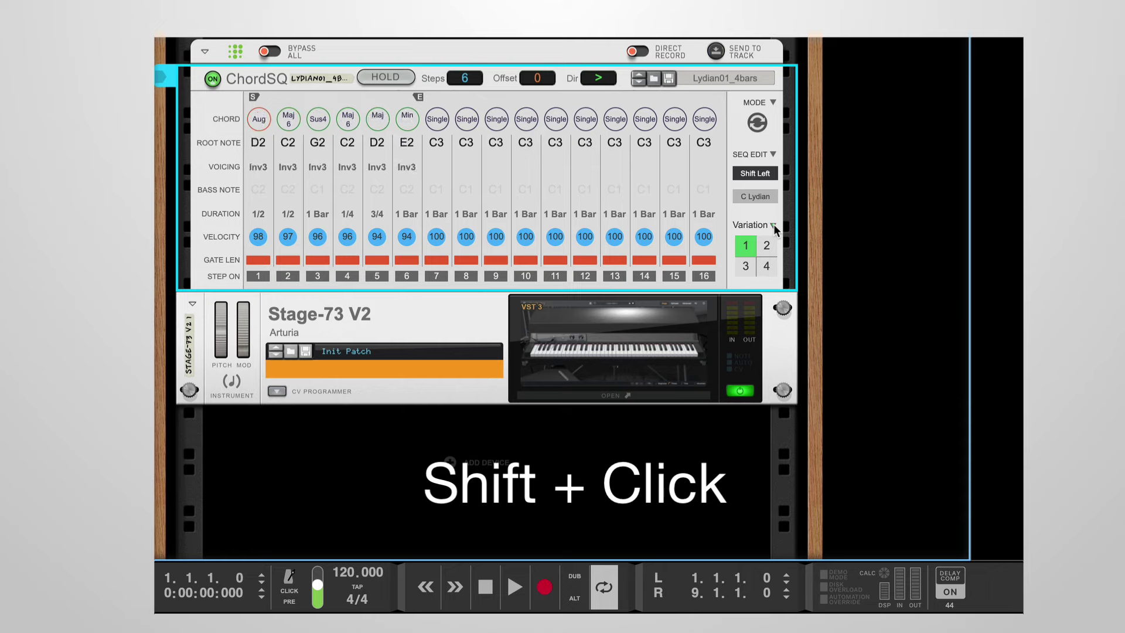
left_click(774, 223, "shift")
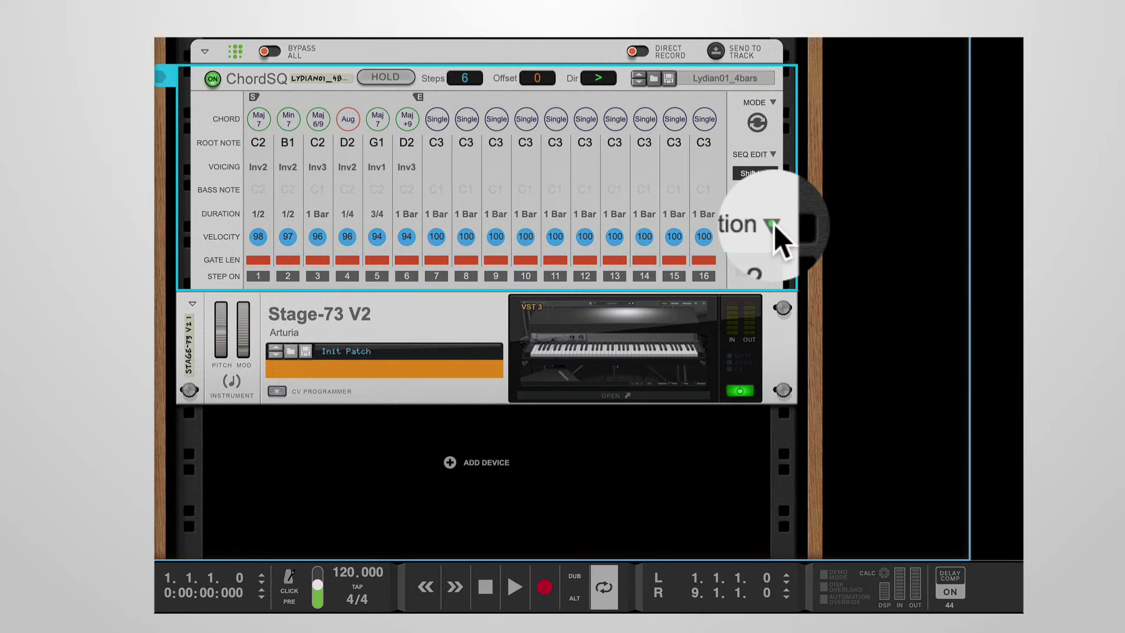
left_click(774, 224, "shift")
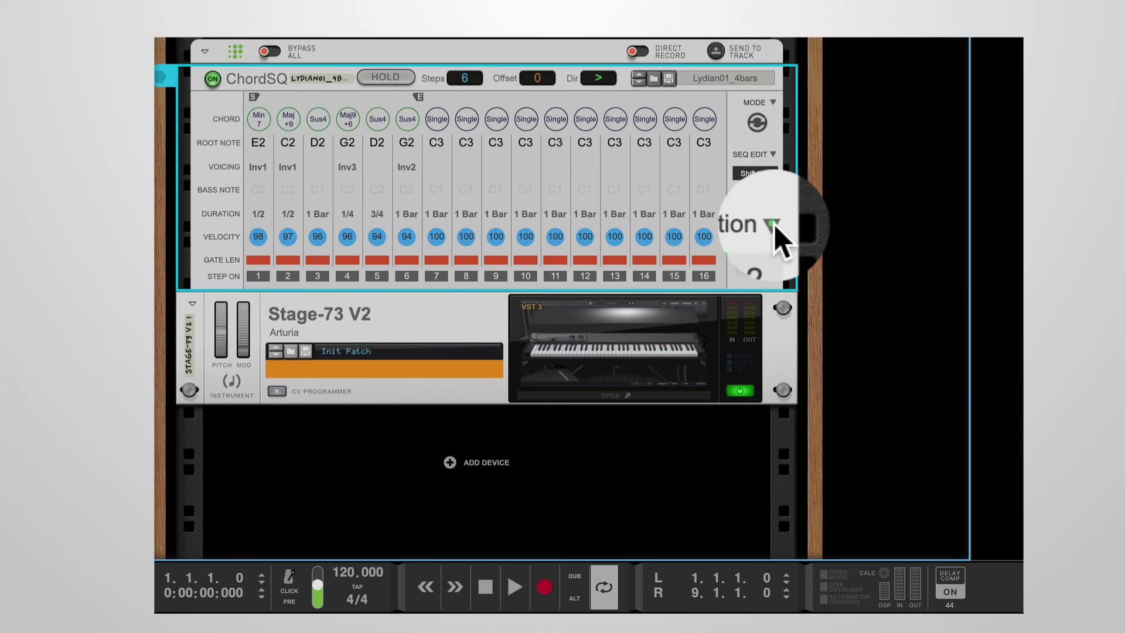
left_click(773, 224, "shift")
left_click(509, 587)
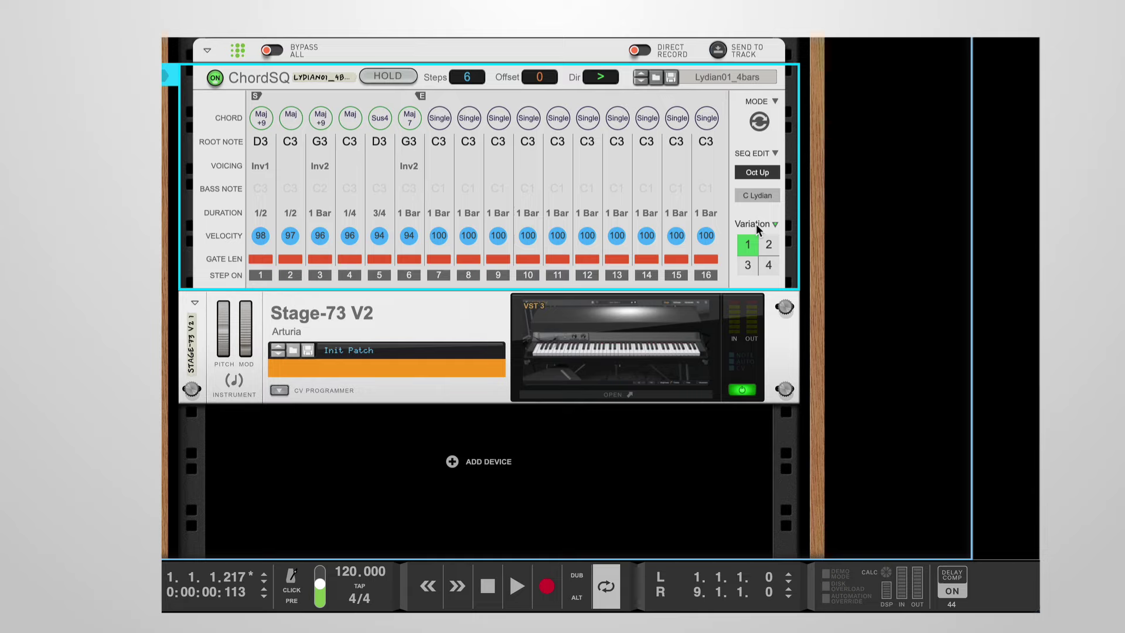
- Generate a 16-step C Lydian chord set, each step one bar long, from the Variation menu
left_click(756, 223)
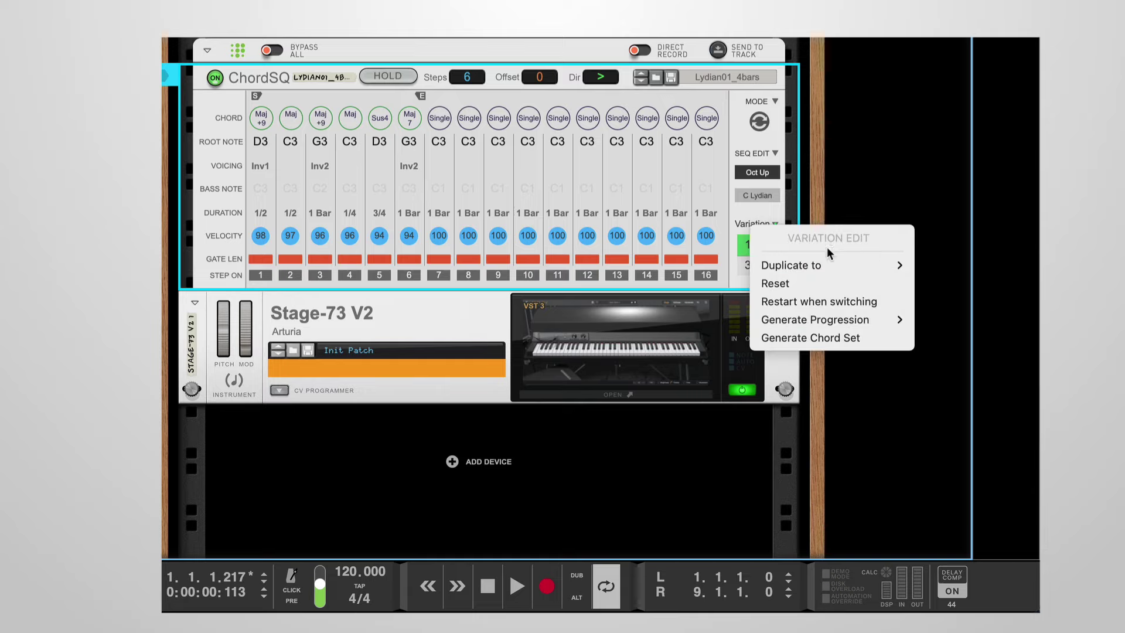
mouse_move(831, 324)
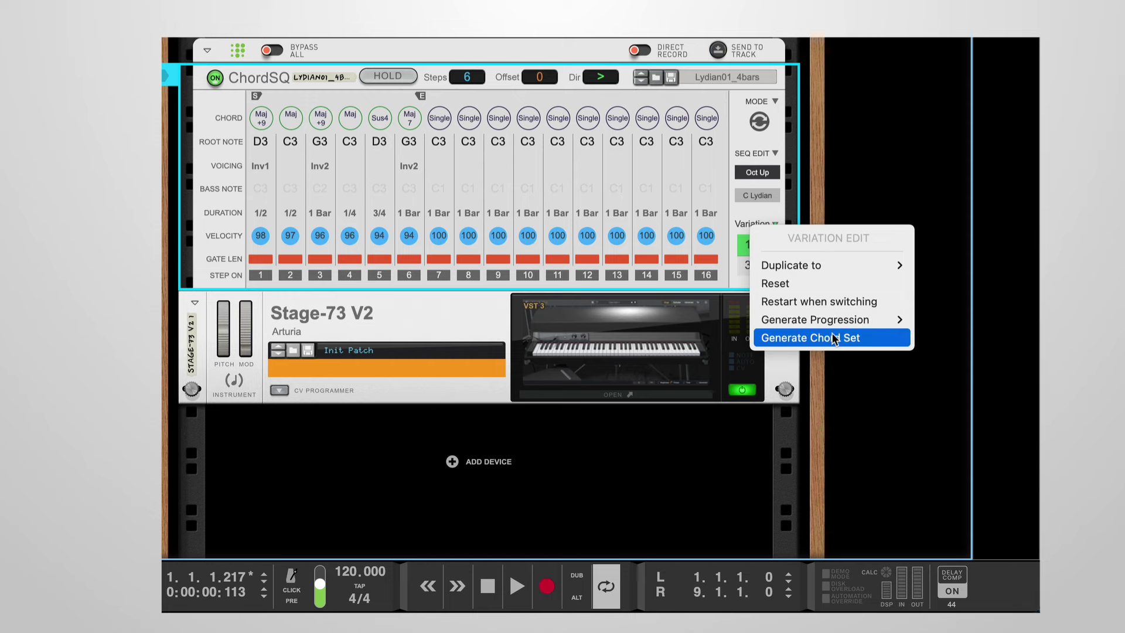
left_click(833, 338)
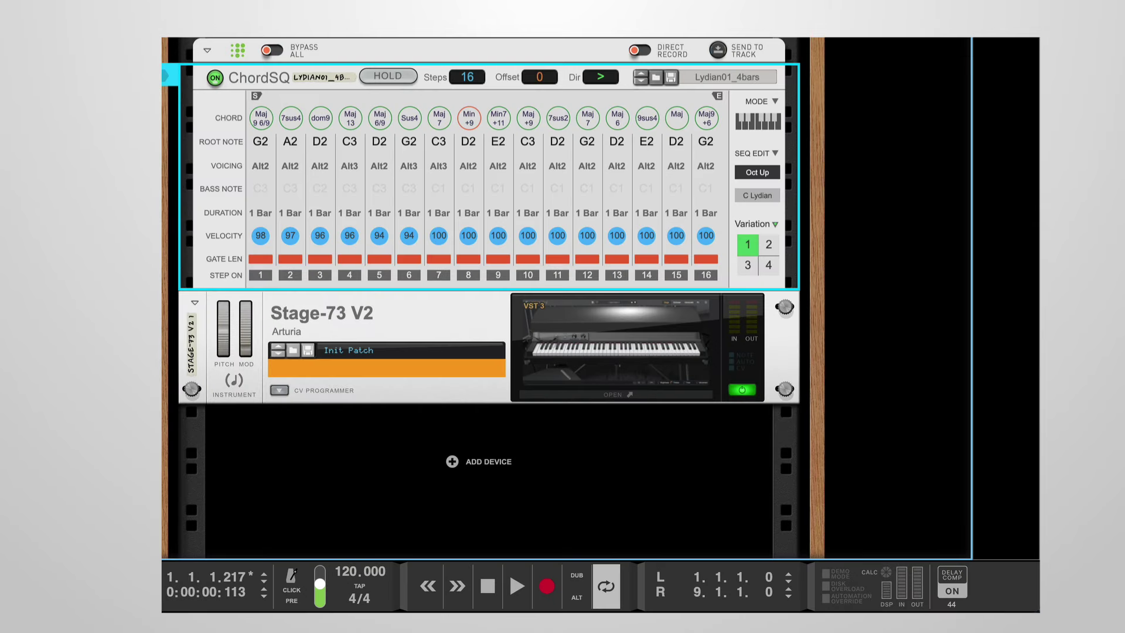
- Open On-screen Piano Keys with F4 and audition the generated chords on keys A through J
key("F4")
left_click_drag(379, 424, 409, 390)
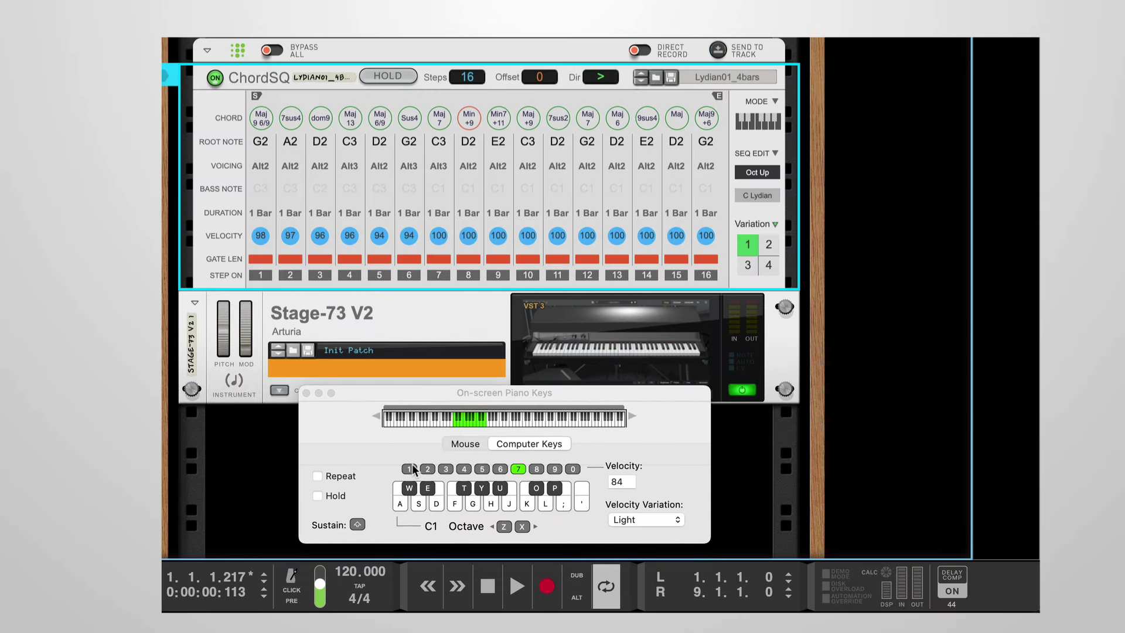
key("a")
key("s")
key("d")
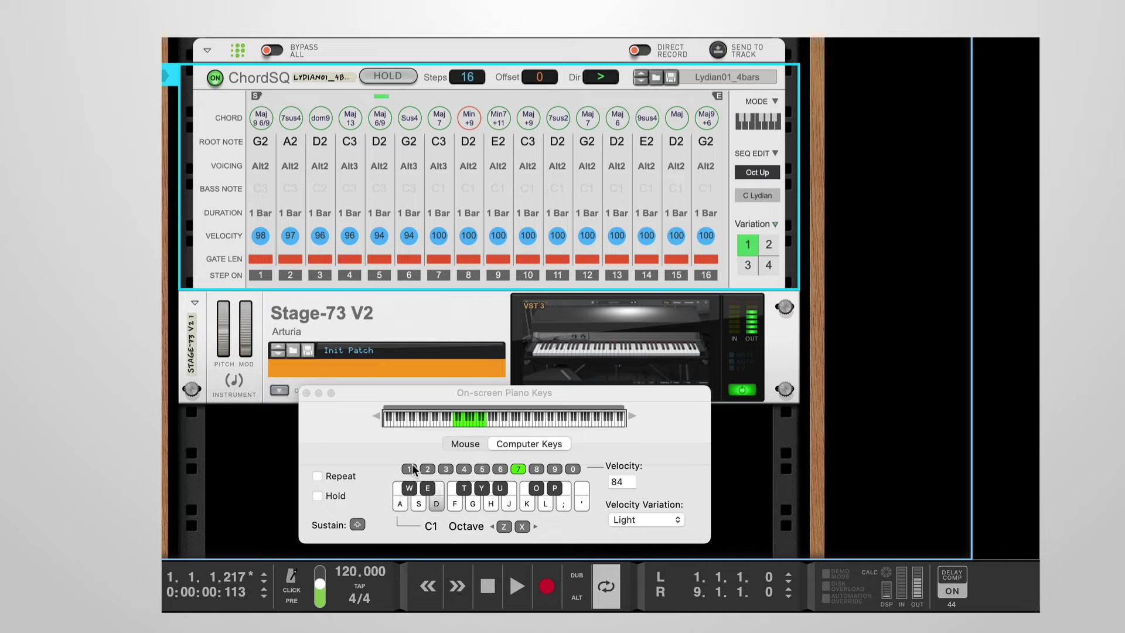
key("f")
key("g")
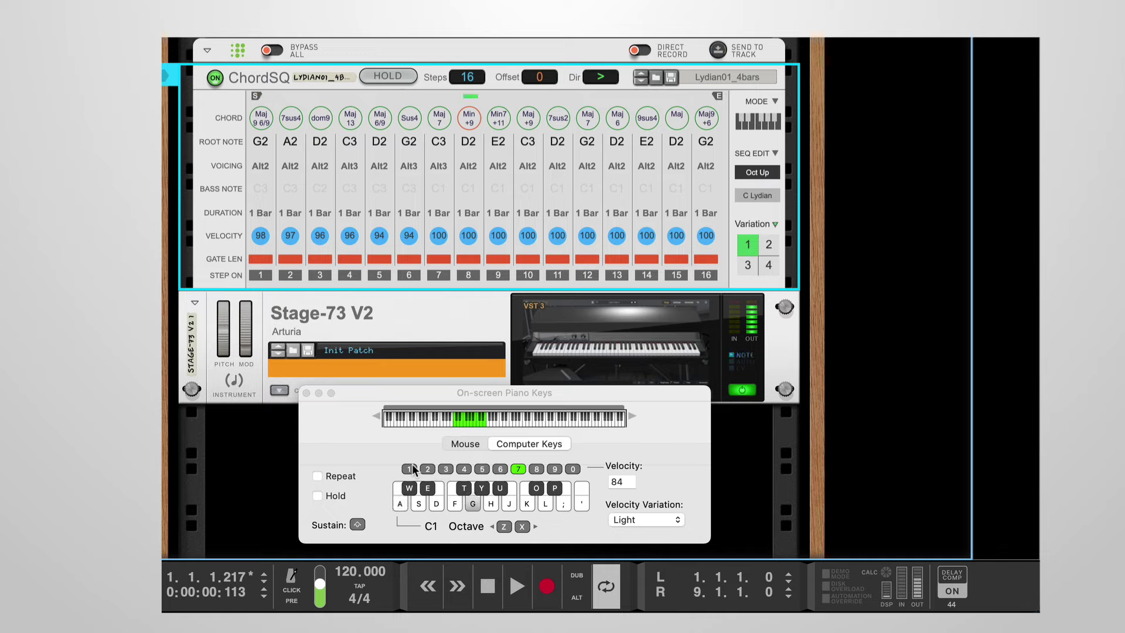
key("h")
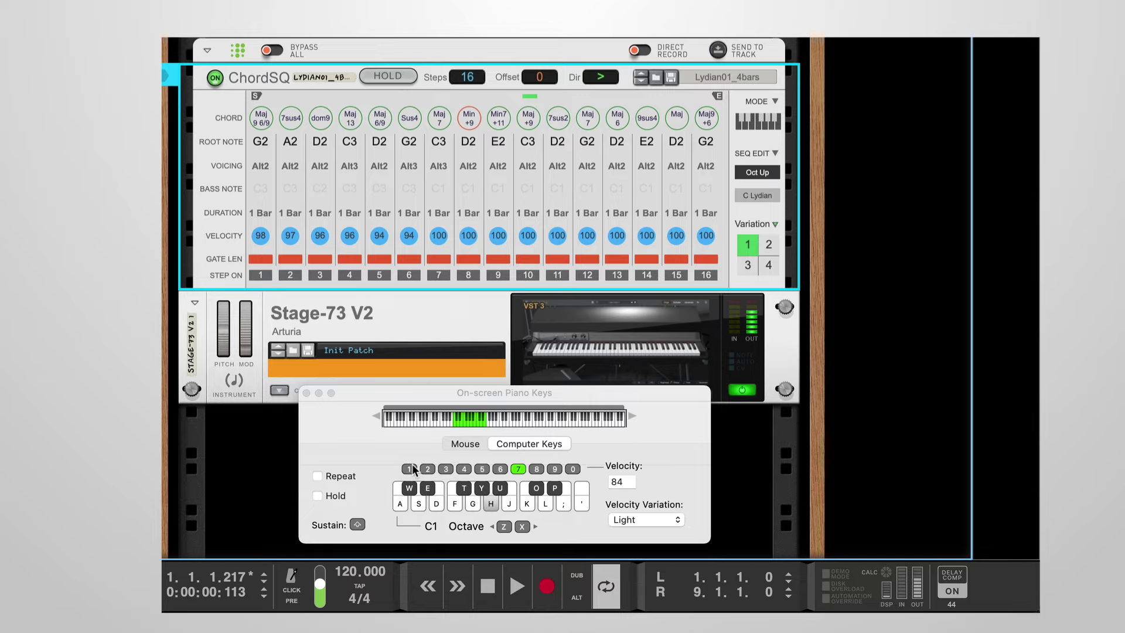
key("j")
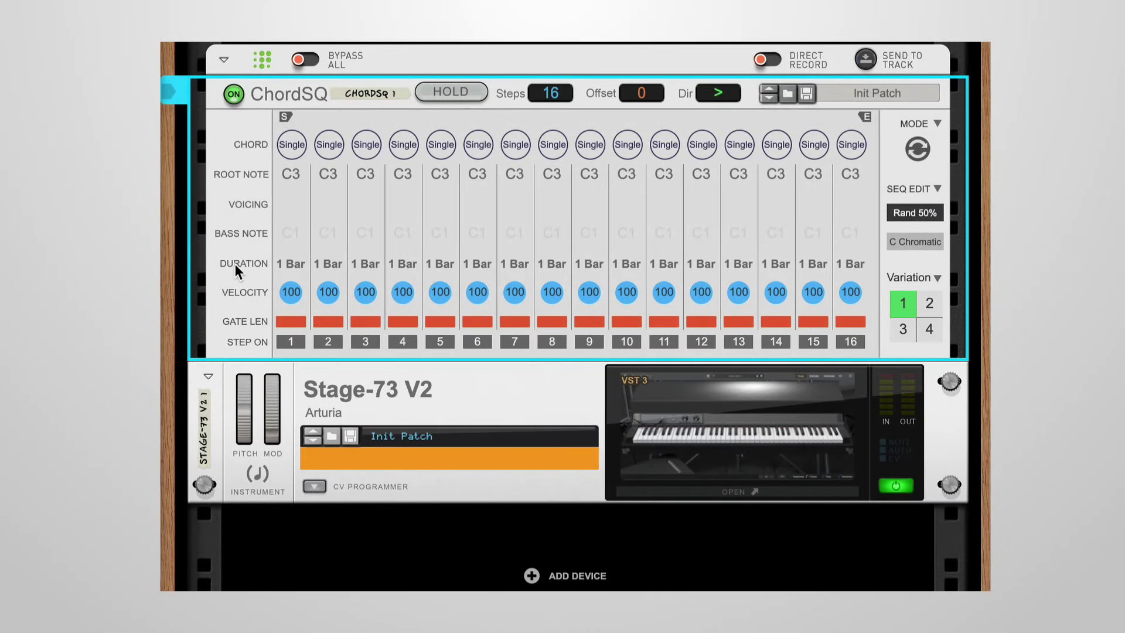
- Generate a 4-bar then 8-bar duration pattern, and halve it to 4.00 bars
right_click(234, 263)
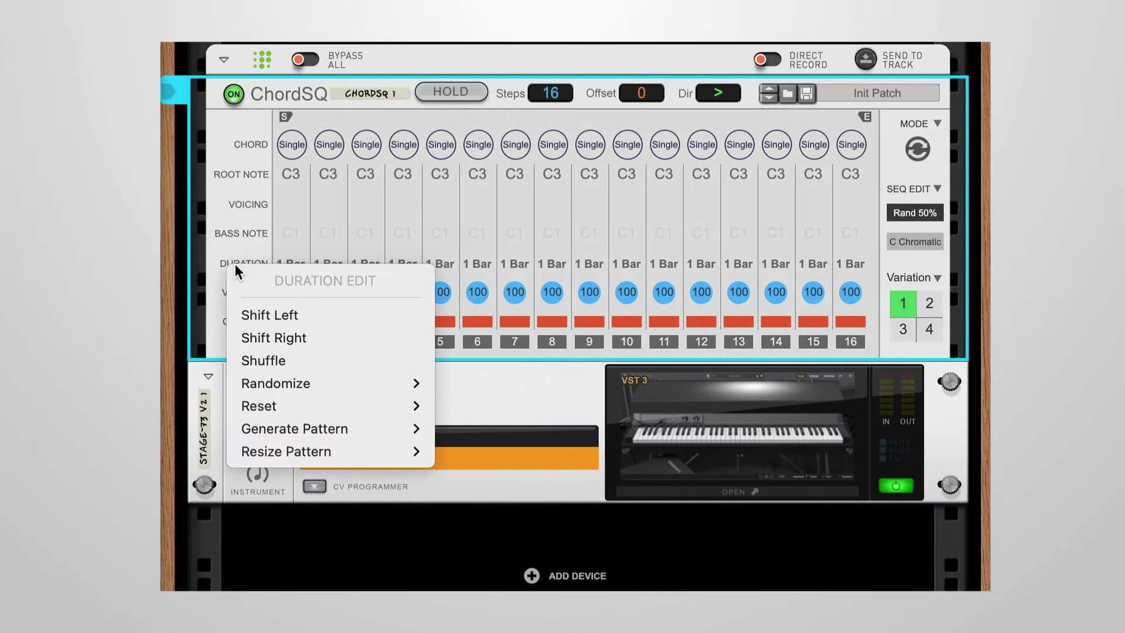
mouse_move(281, 430)
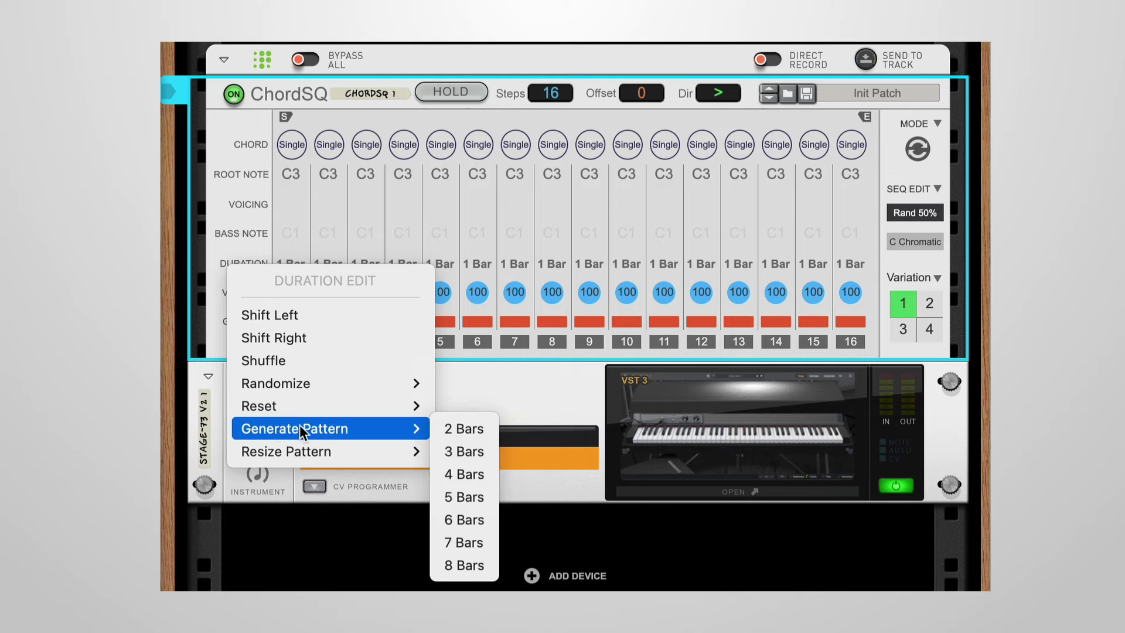
left_click(460, 474)
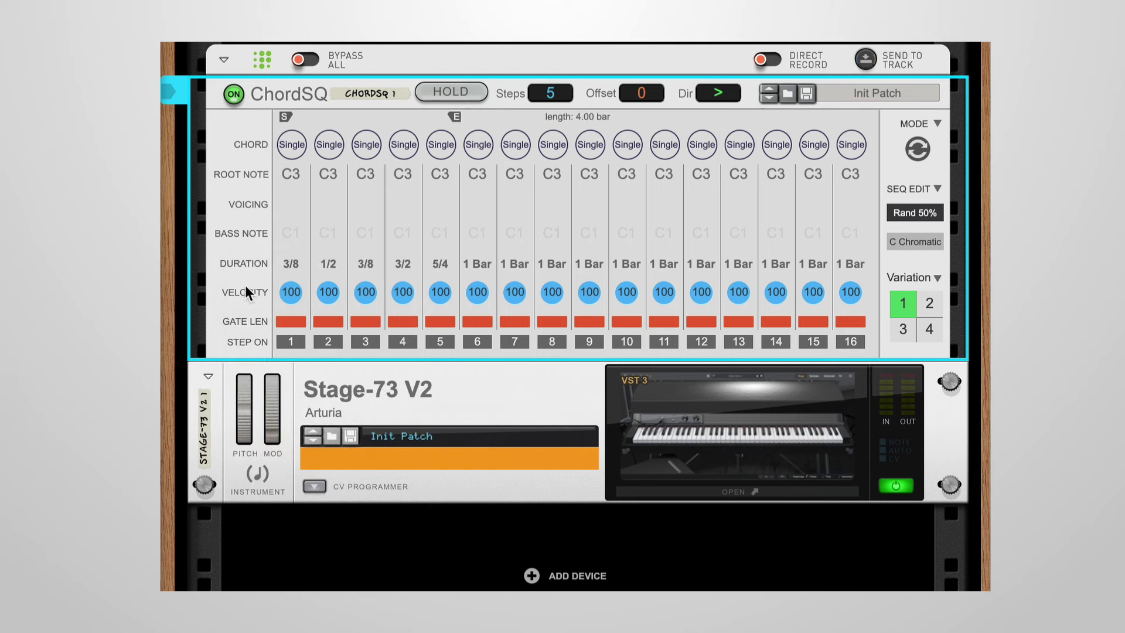
left_click(244, 264)
mouse_move(297, 429)
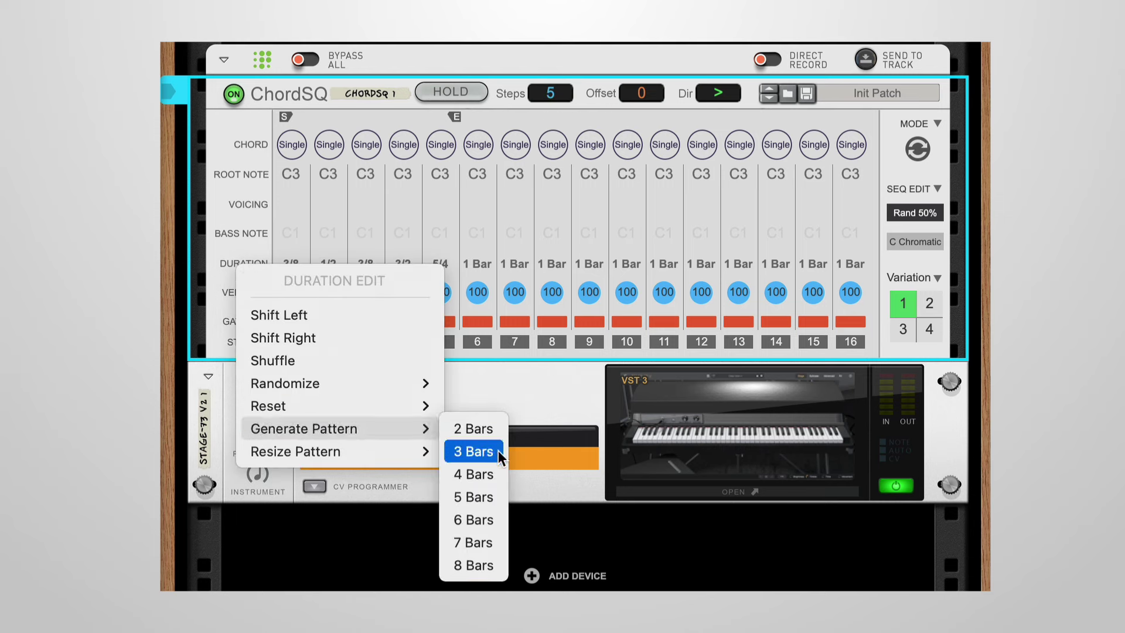
left_click(492, 562)
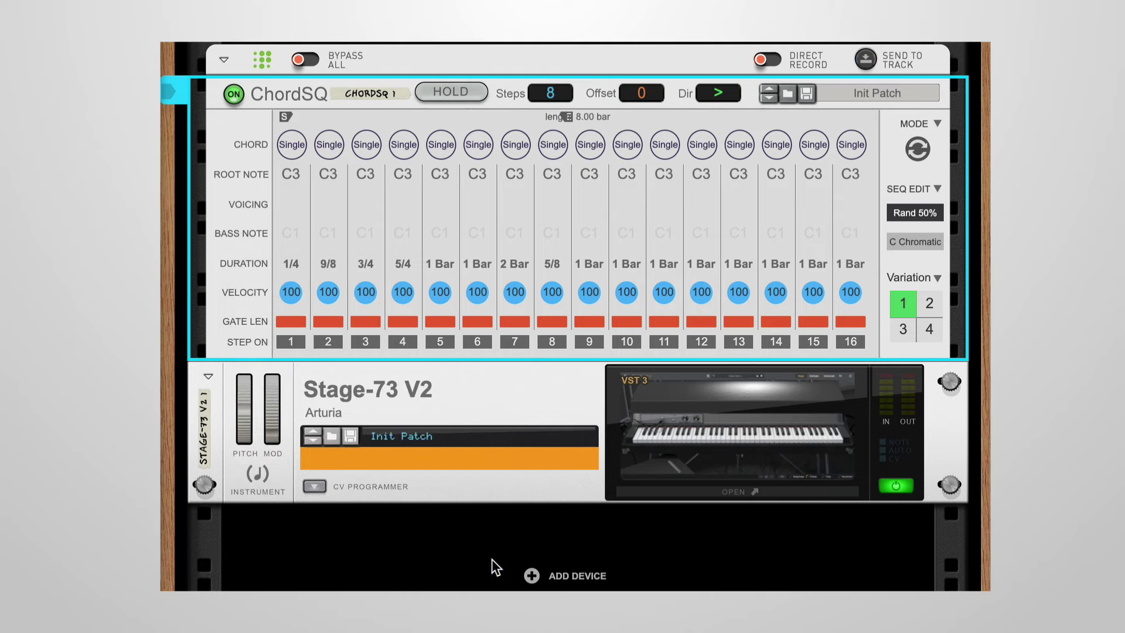
left_click(238, 263)
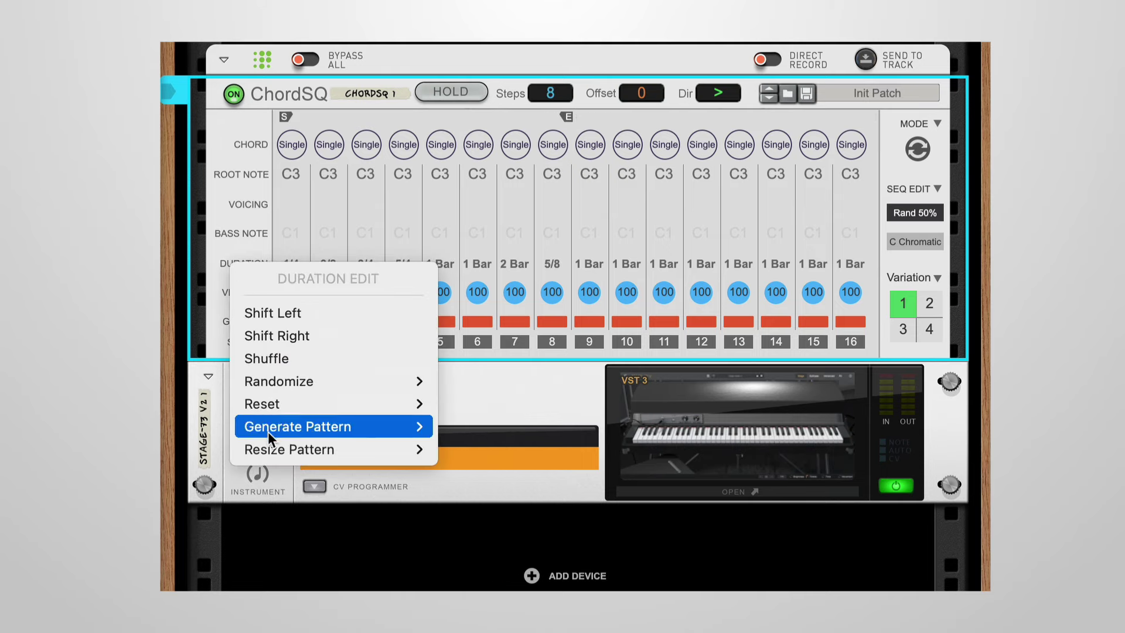
mouse_move(269, 450)
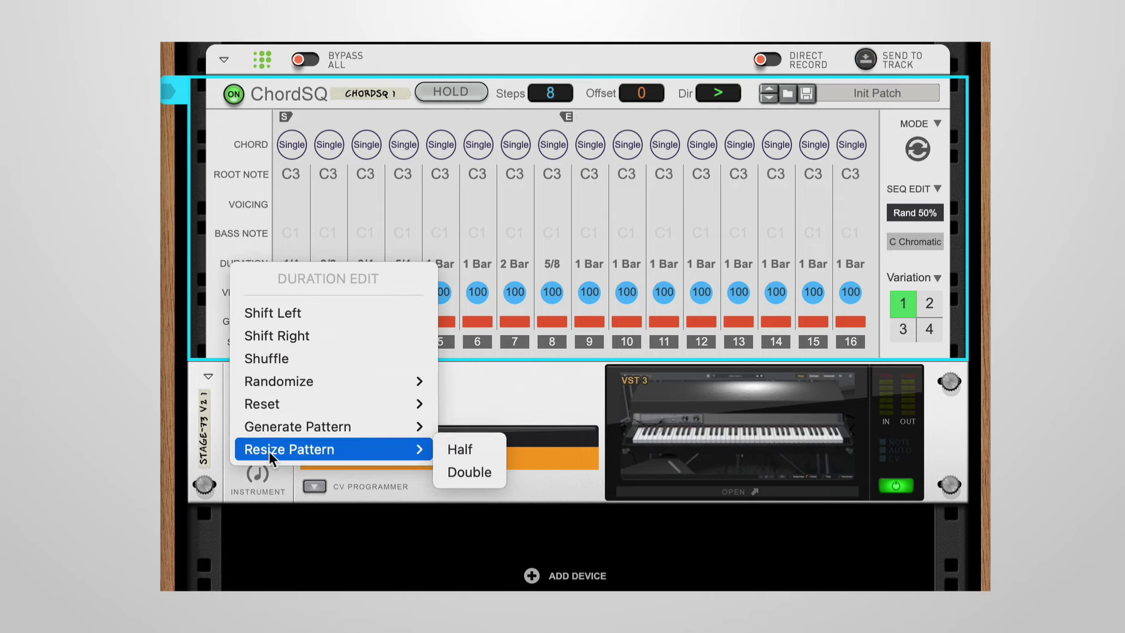
left_click(451, 450)
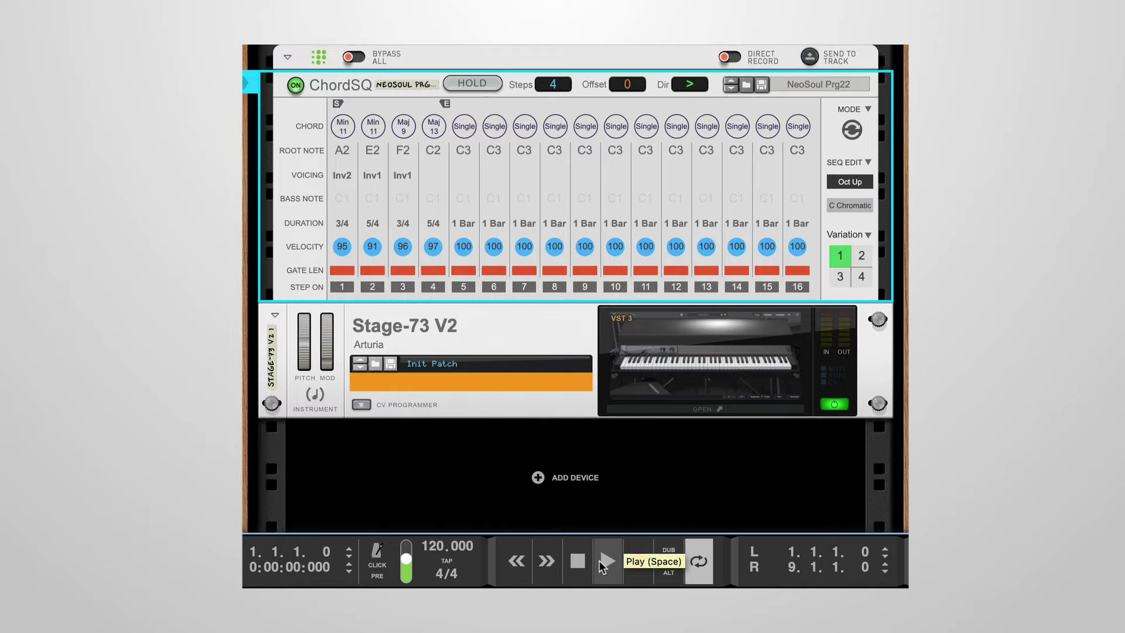
- Start playback, randomize chord types at 100%, and commit step 1's chord as Maj11
left_click(603, 564)
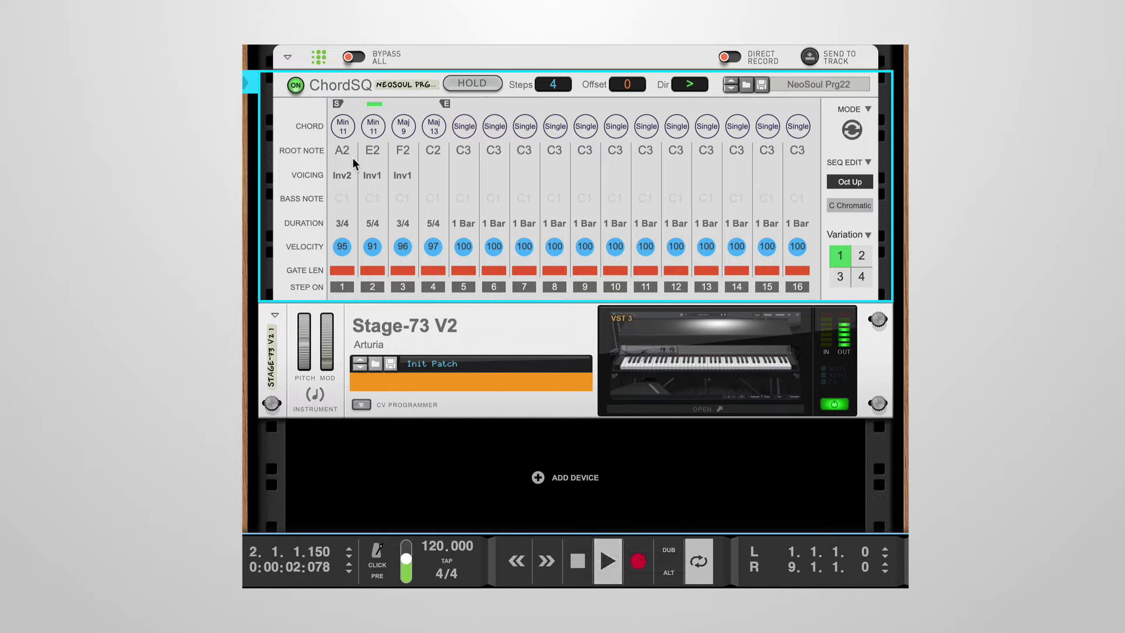
left_click(343, 128)
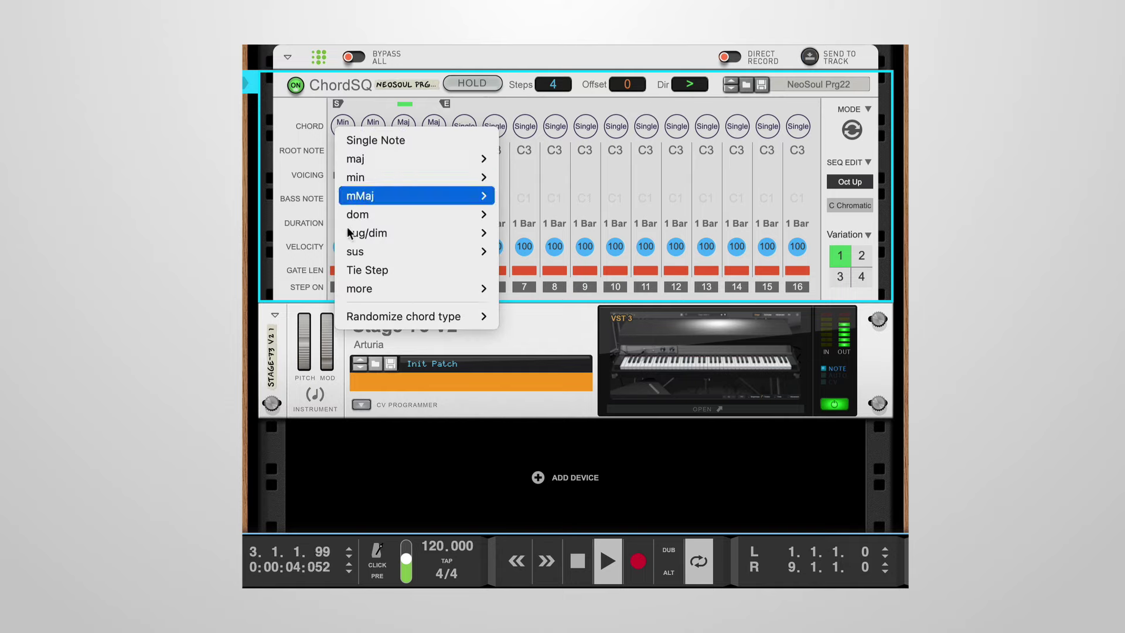
mouse_move(377, 315)
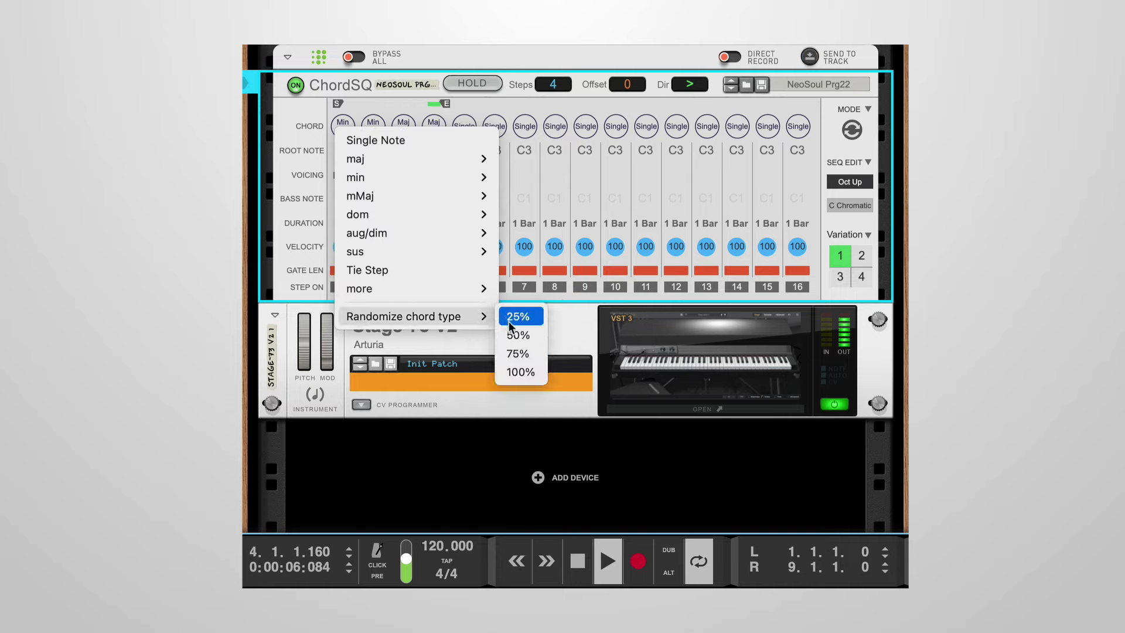
left_click(516, 373)
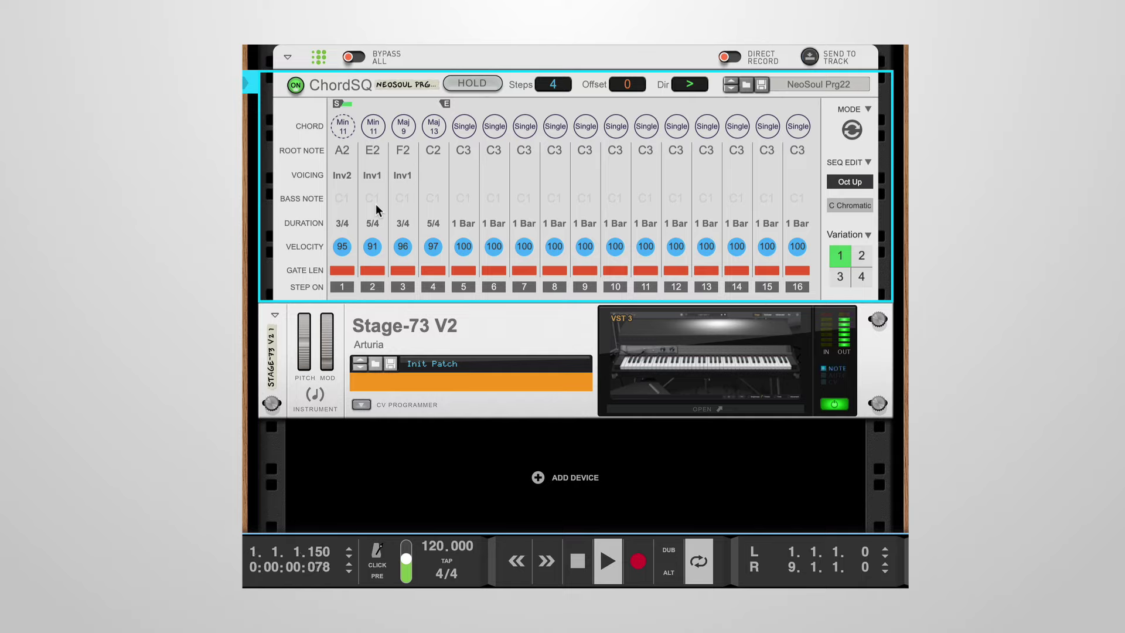
left_click(344, 128, "alt")
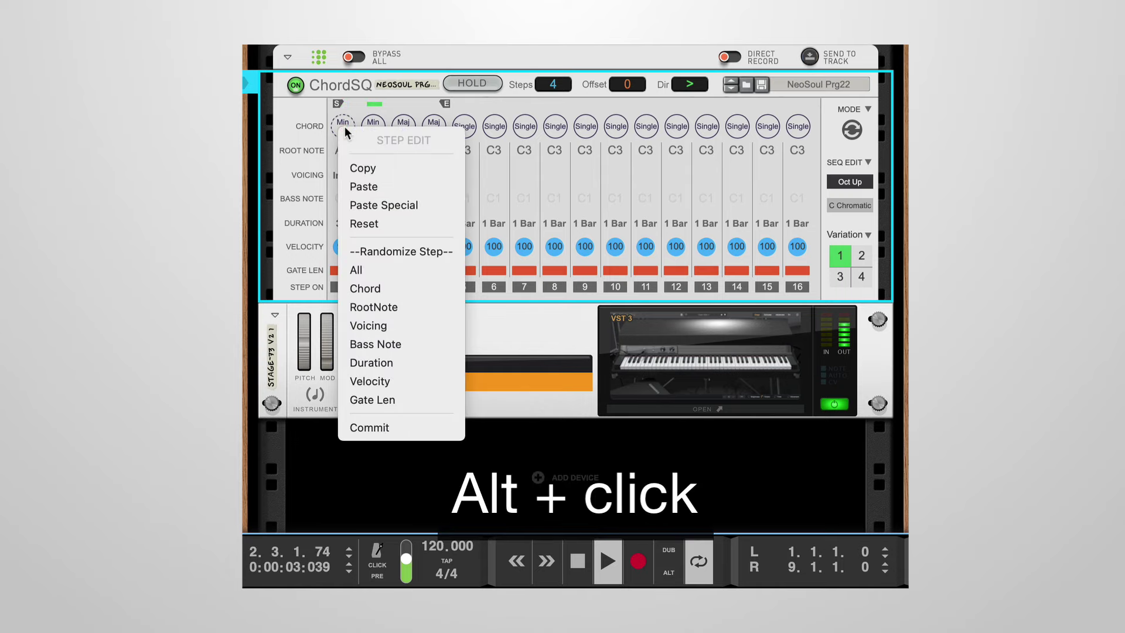
left_click(371, 426)
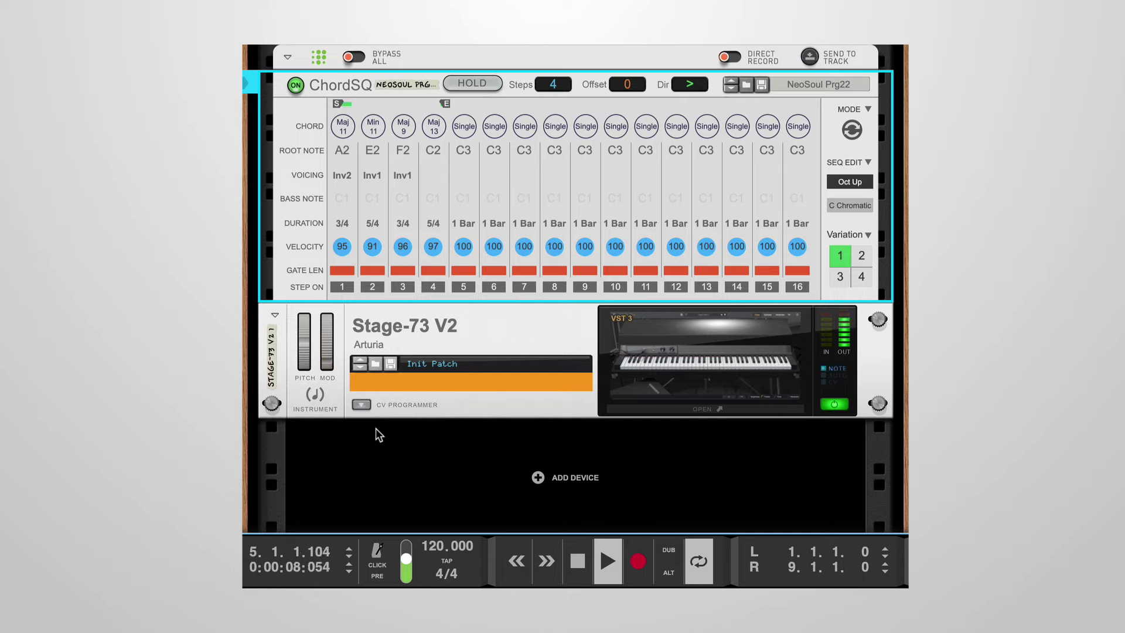
- Randomize voicings at 100% and commit step 1's voicing so steps 1-3 read Inv1
left_click(345, 176)
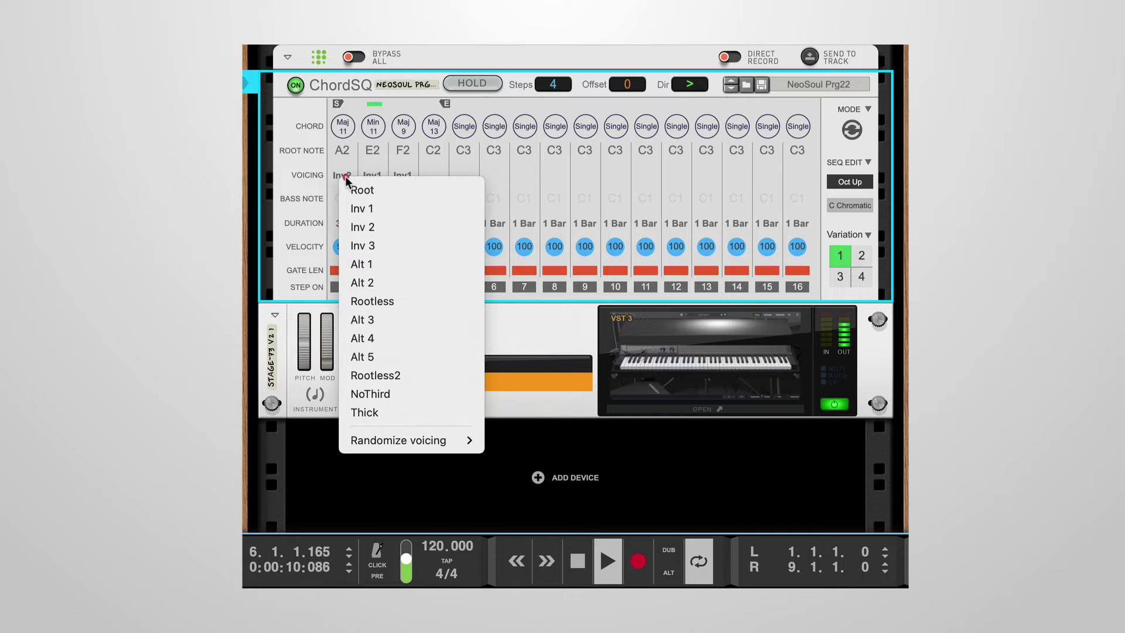
mouse_move(394, 441)
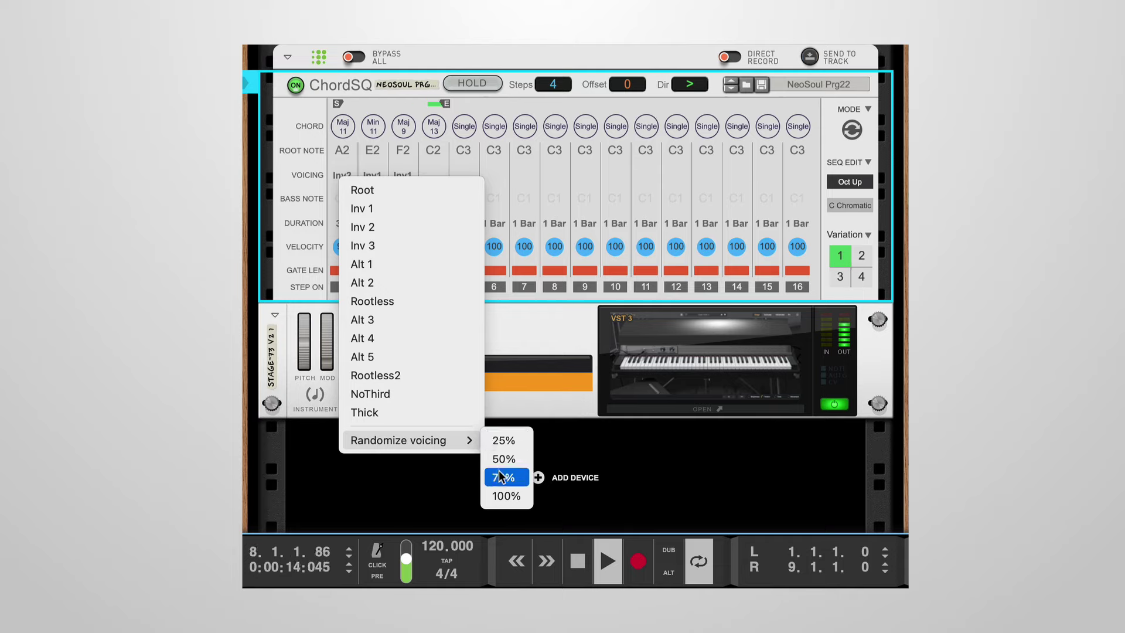
left_click(505, 495)
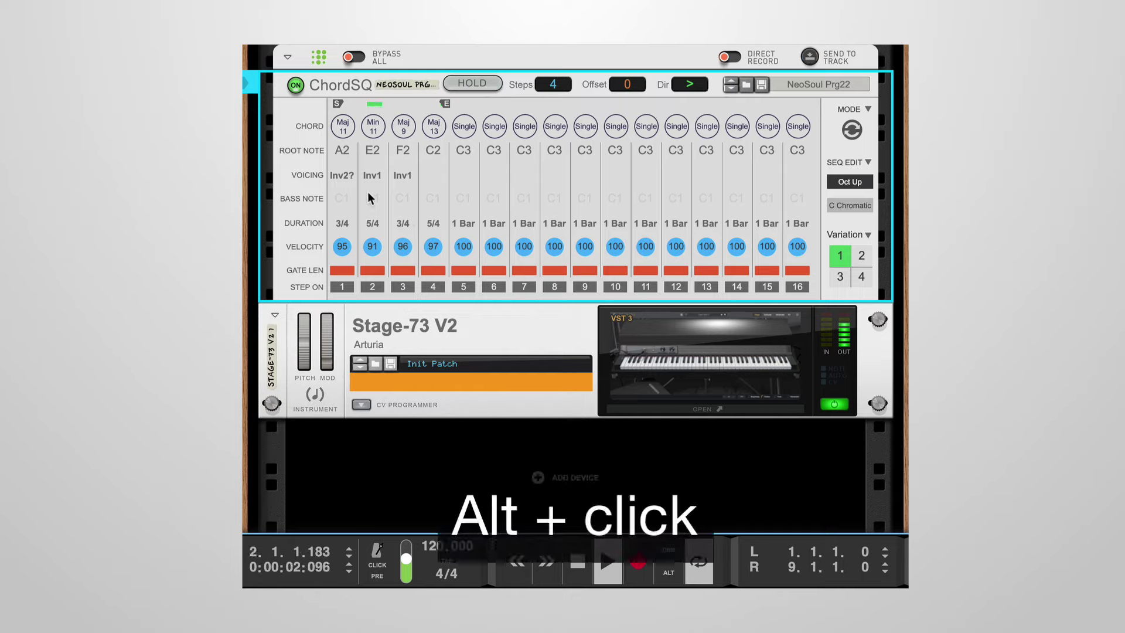
left_click(347, 181, "alt")
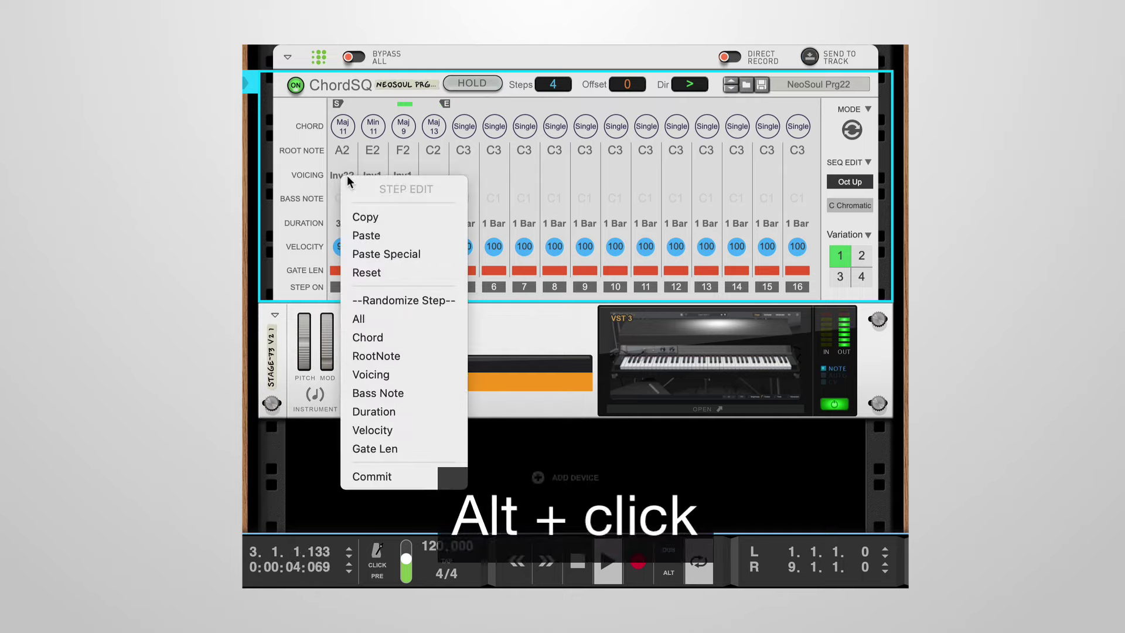
left_click(385, 475)
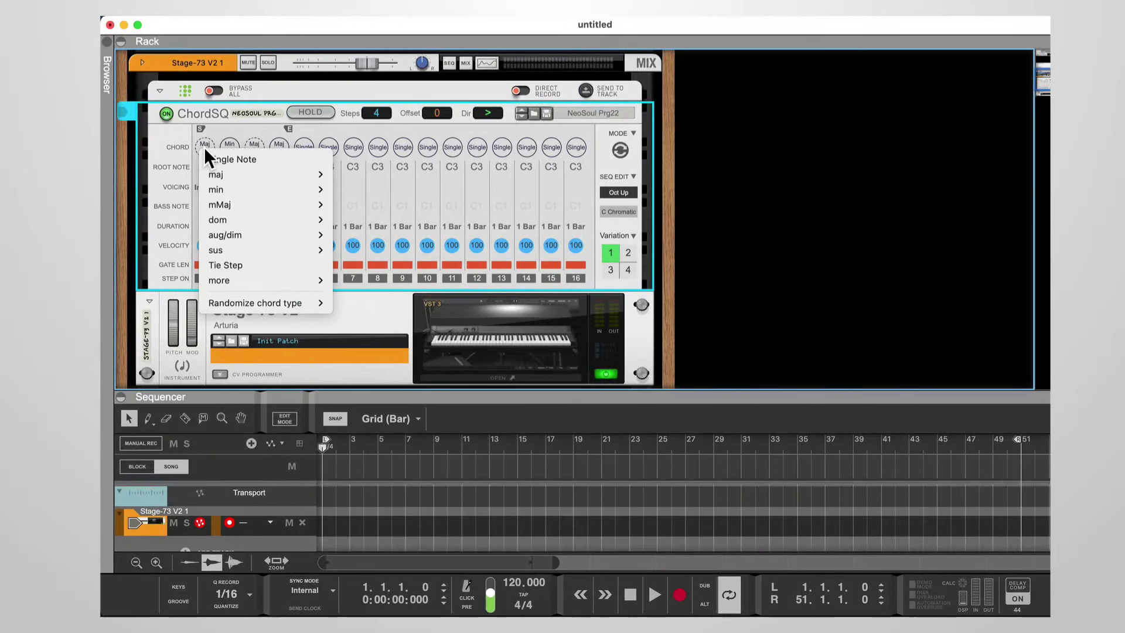
- Check the chord type choices for steps 1 and 3 without changing them
mouse_move(219, 301)
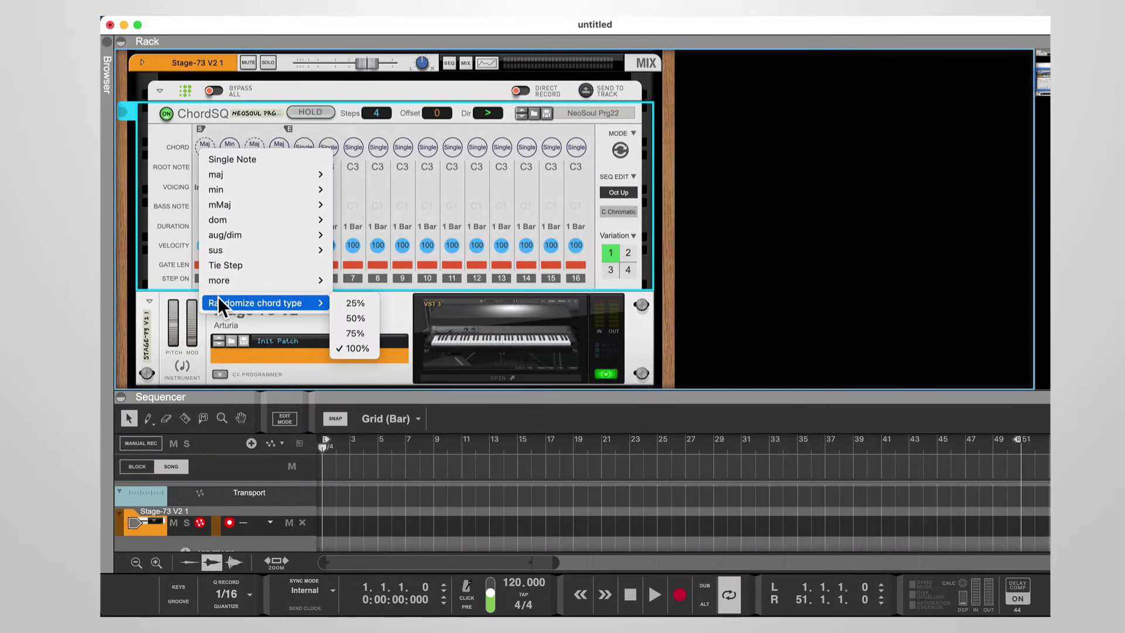
left_click(259, 128)
left_click(257, 144)
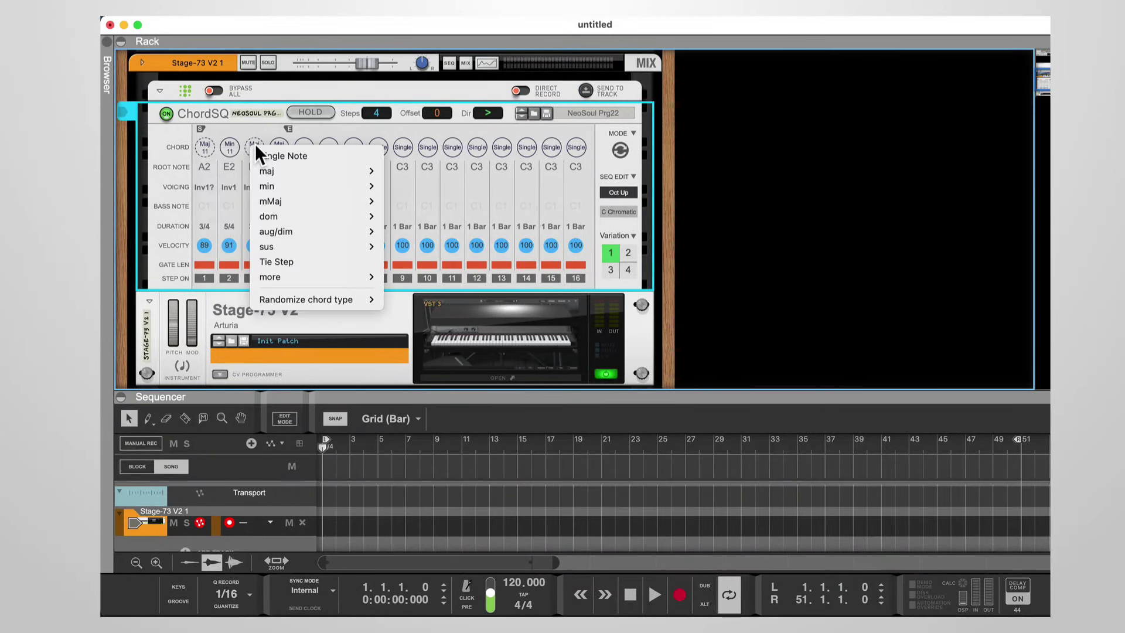
mouse_move(284, 305)
- Review steps 1 and 3 voicings unchanged, then send the chord sequence to the Stage-73 track
left_click(260, 116)
left_click(199, 187)
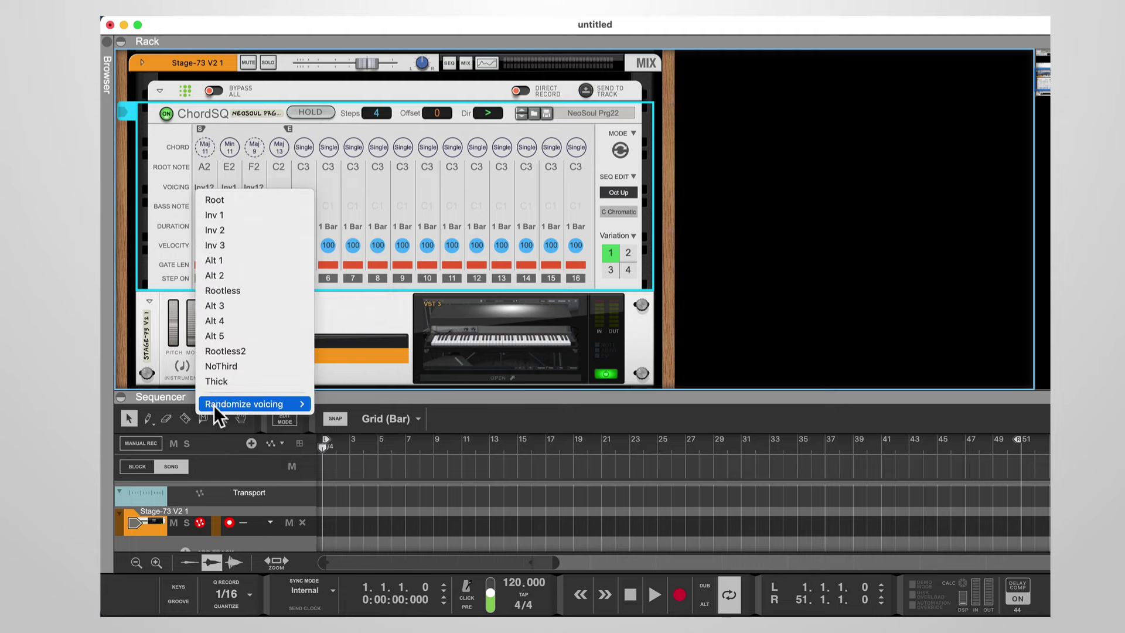
left_click(247, 186)
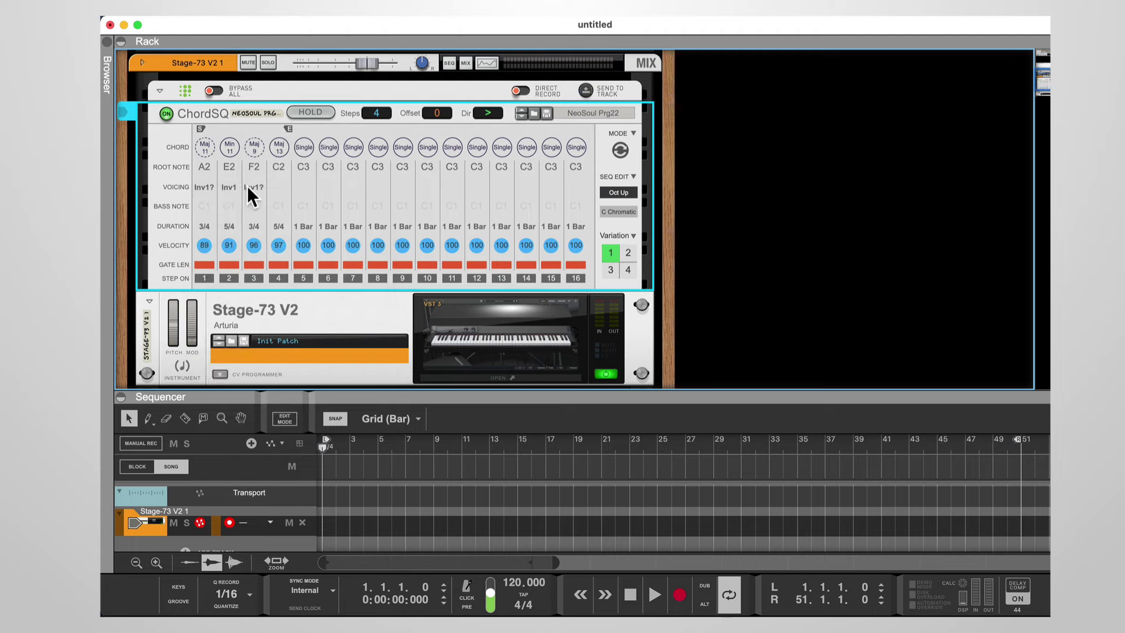
left_click(248, 185)
mouse_move(265, 402)
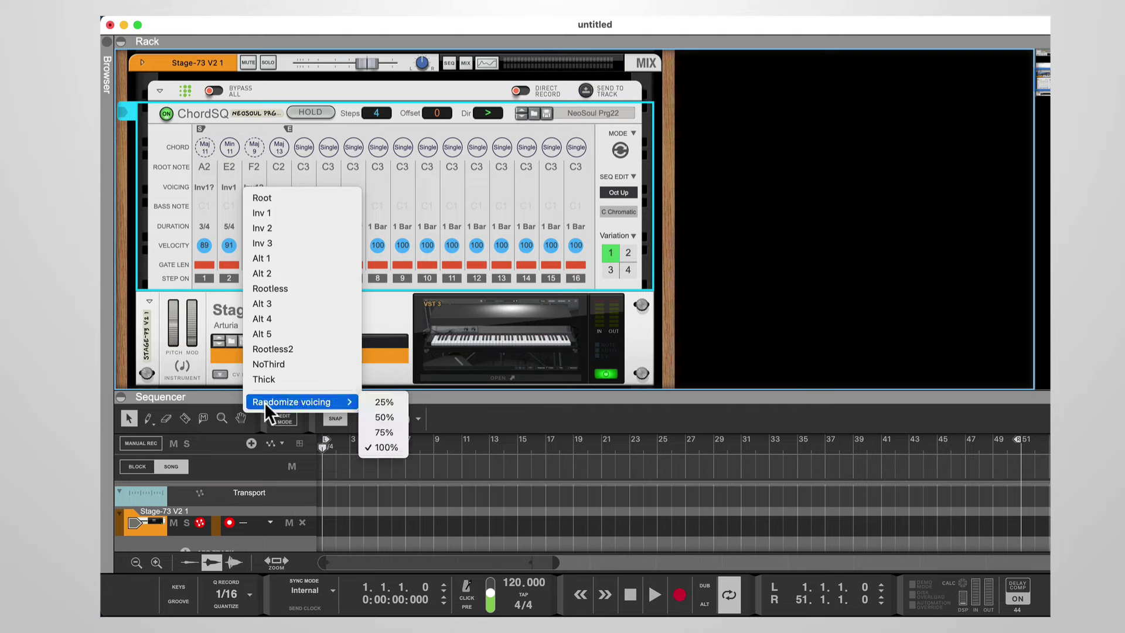
left_click(743, 258)
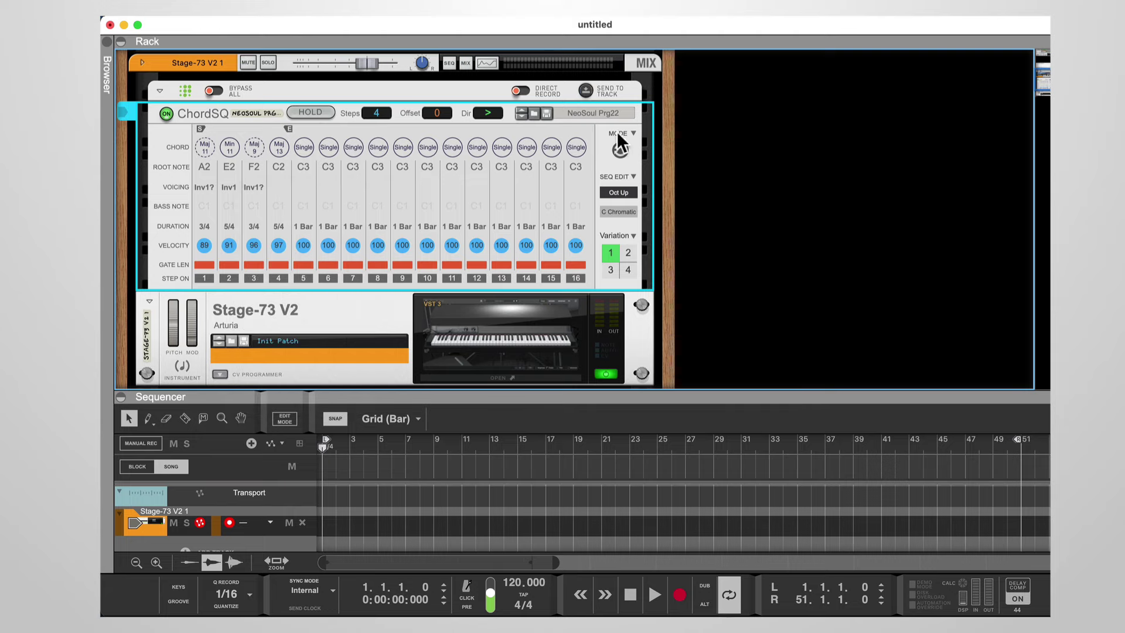
left_click(588, 89)
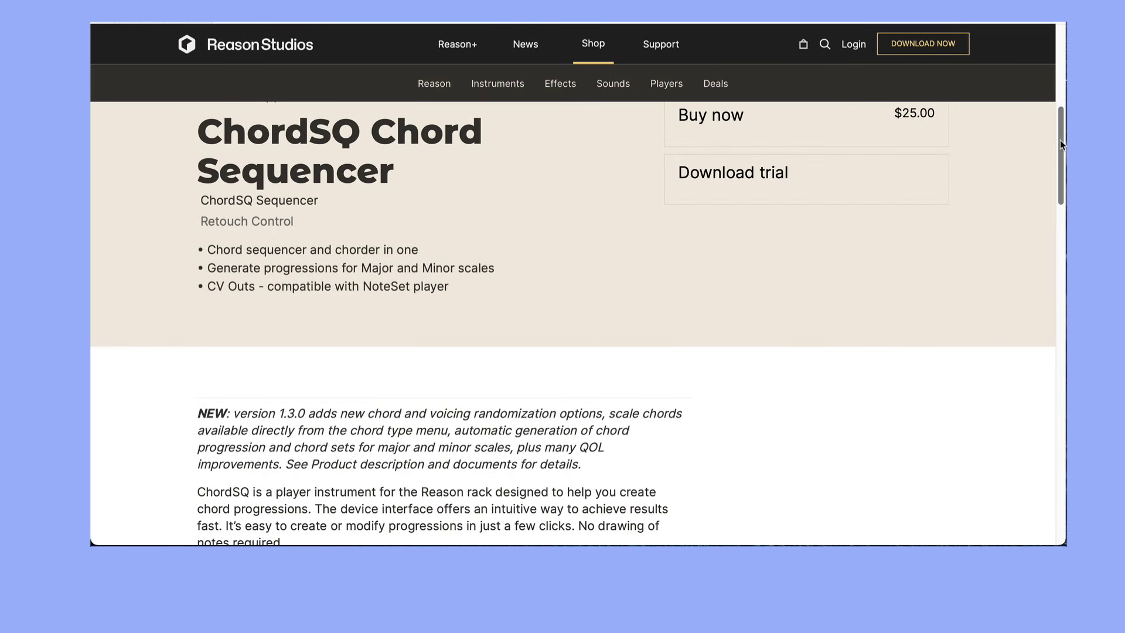
- Scroll the ChordSQ product page and expand Documents & specs showing version 1.3.0
left_click_drag(1061, 141, 1066, 299)
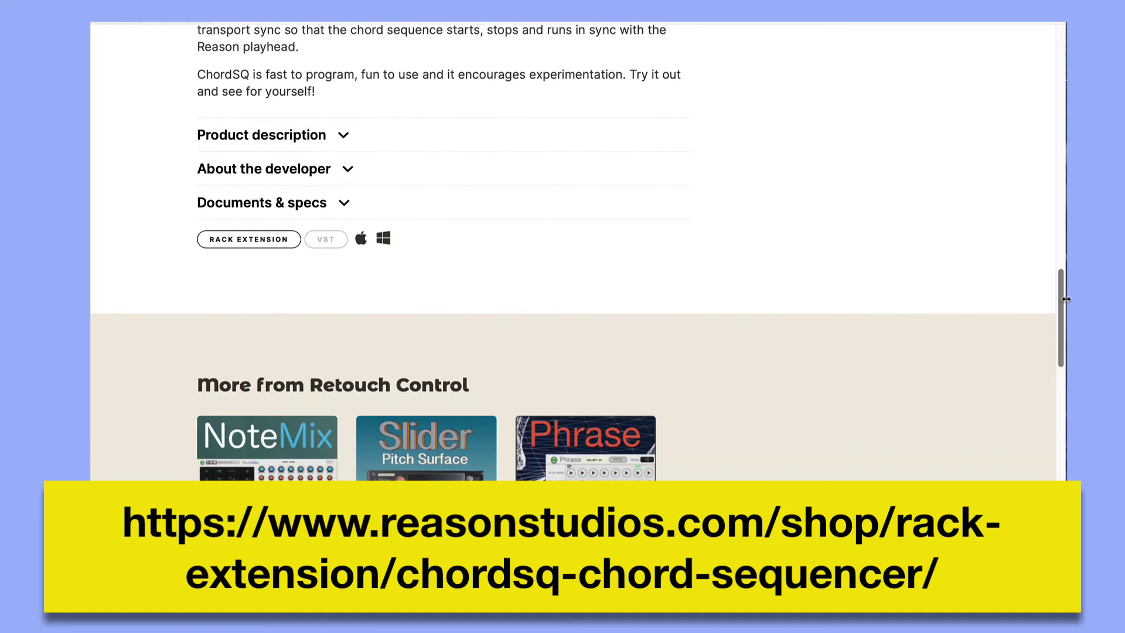
left_click(343, 203)
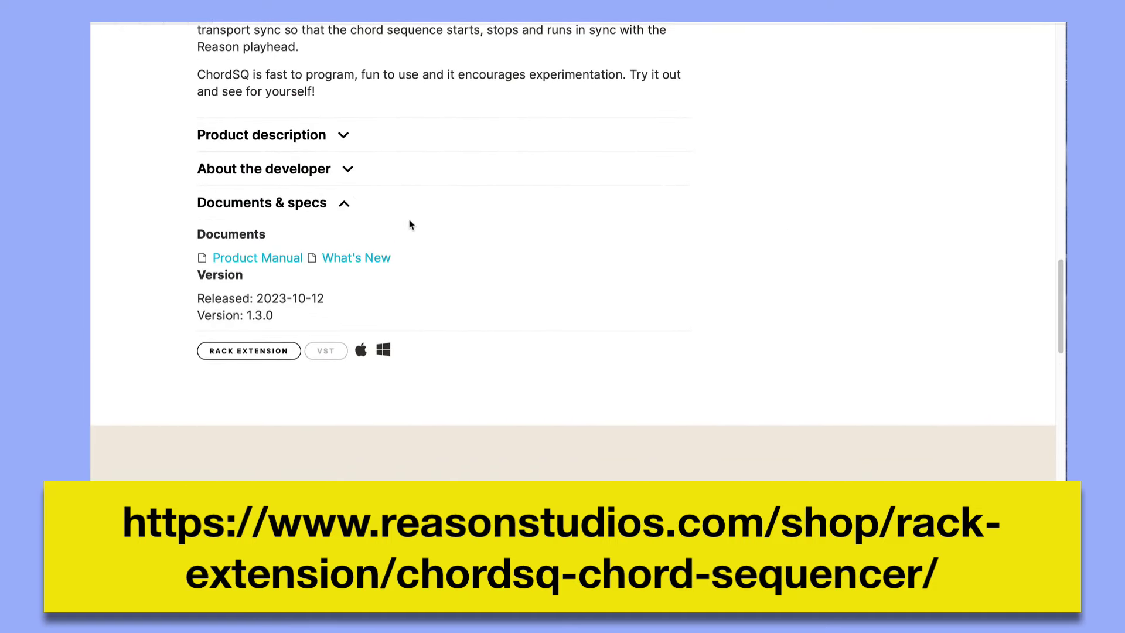